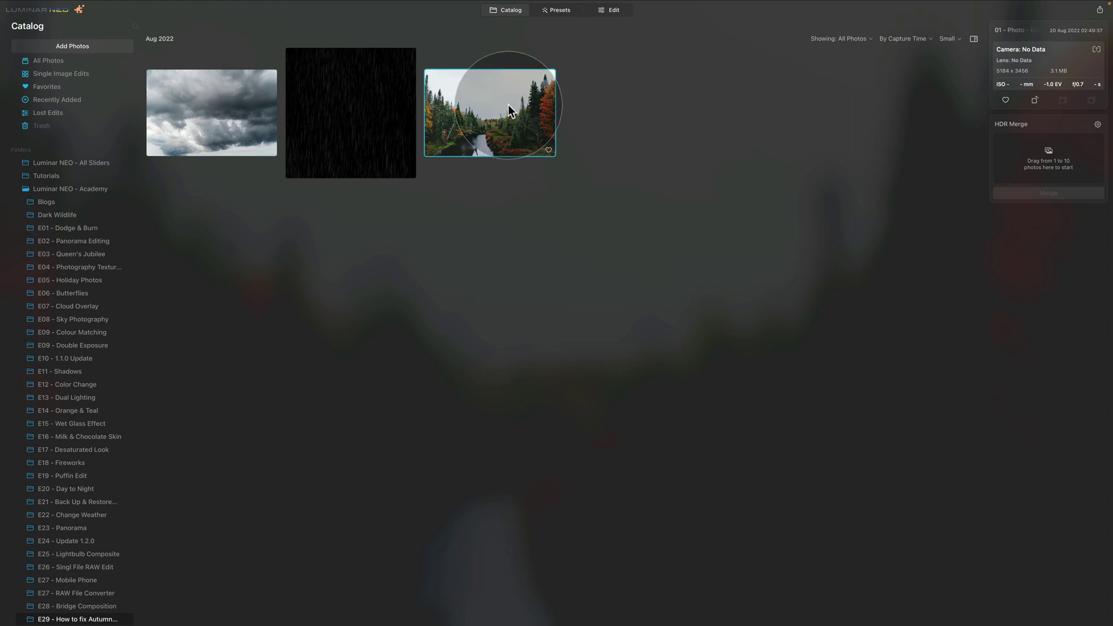
Step: Switch to the Edit module so the autumn forest river photo is ready for editing
left_click(609, 13)
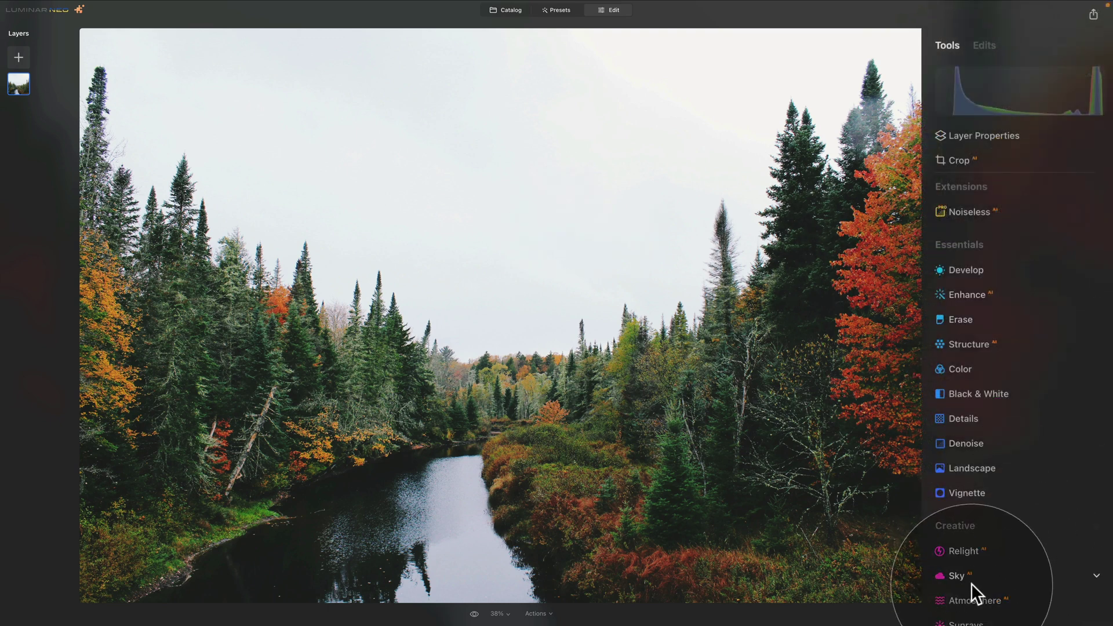
Step: In the Sky tool's Sky Selection, keep All Skies and scroll to the end of the thumbnails
scroll(969, 537, "down", 5)
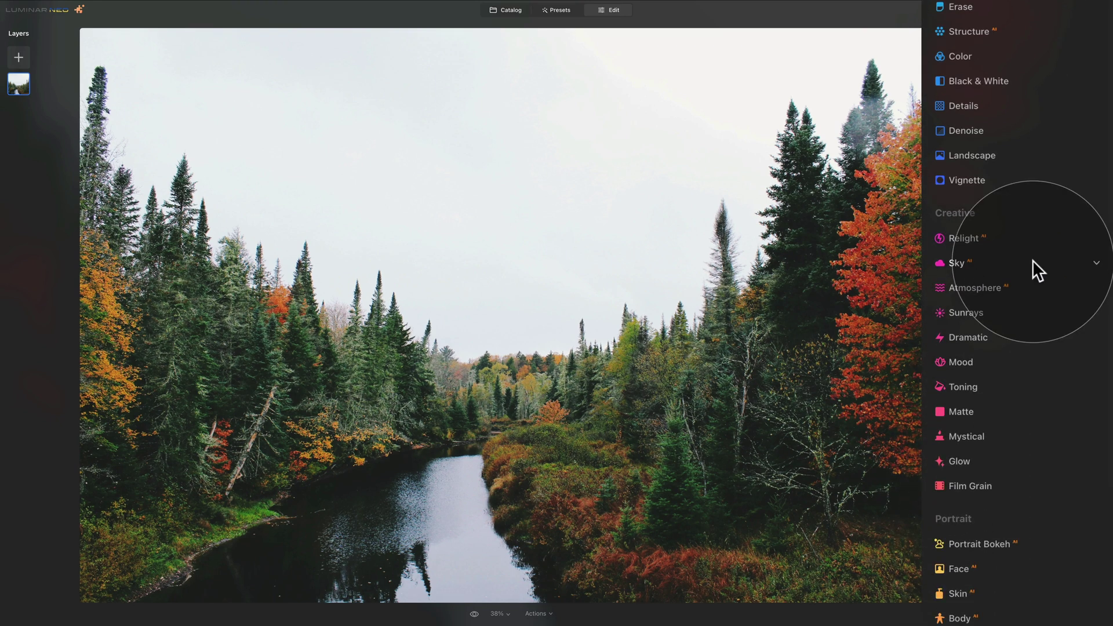
left_click(1032, 260)
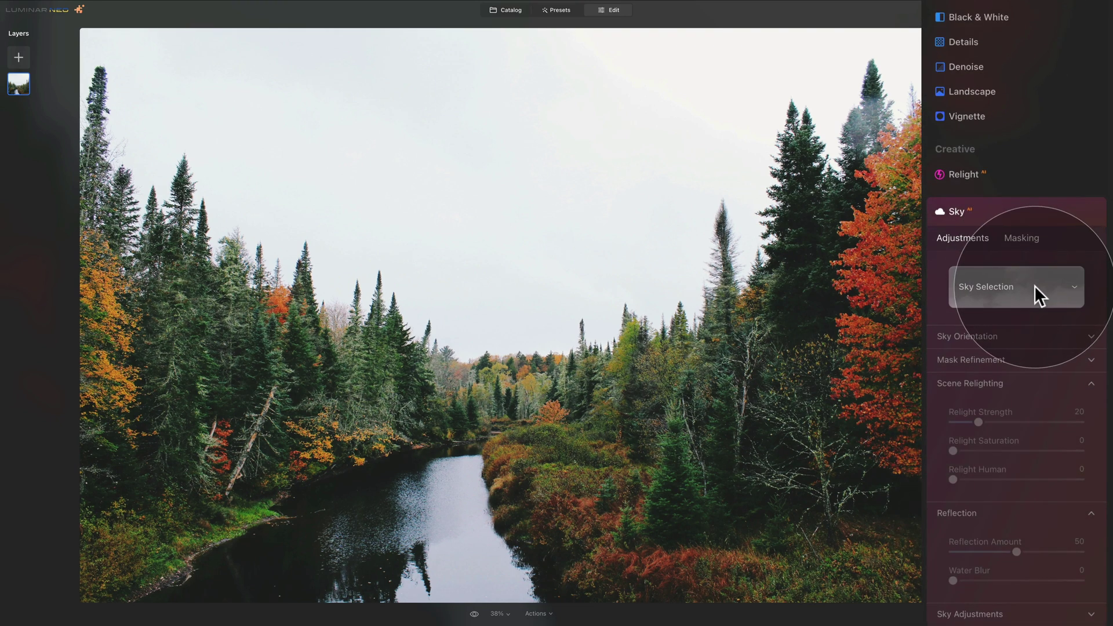
left_click(1034, 285)
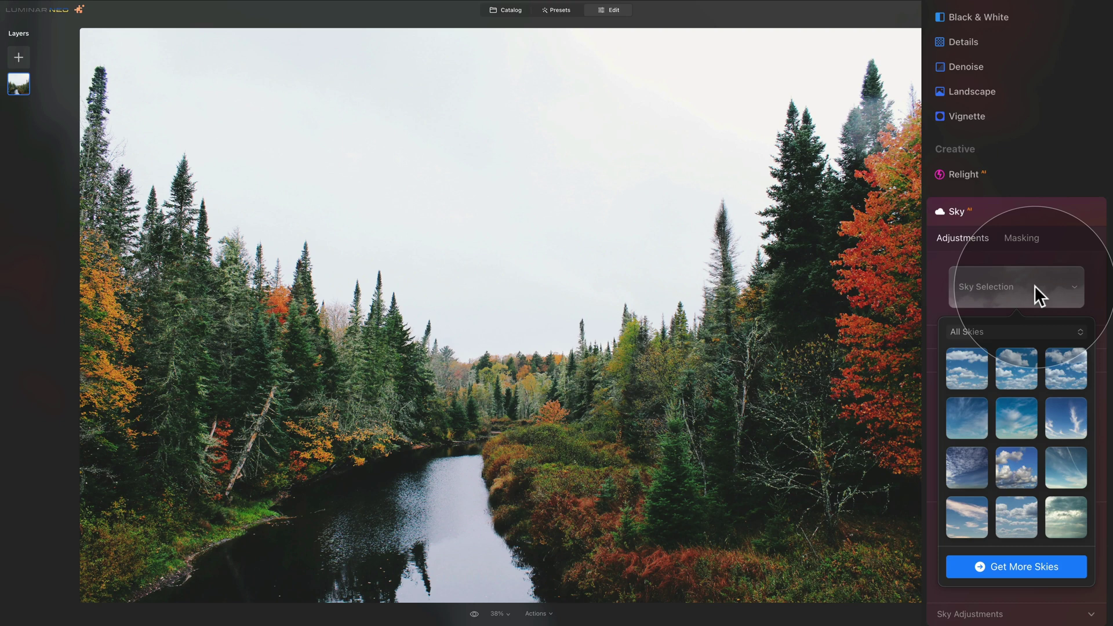
left_click(1020, 332)
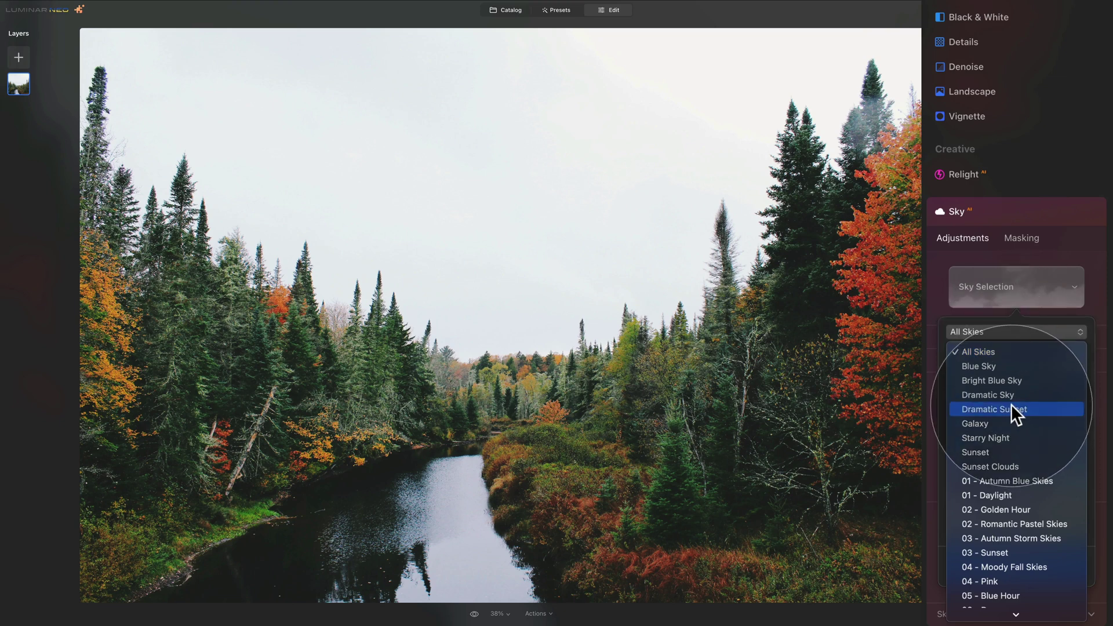
left_click(1021, 350)
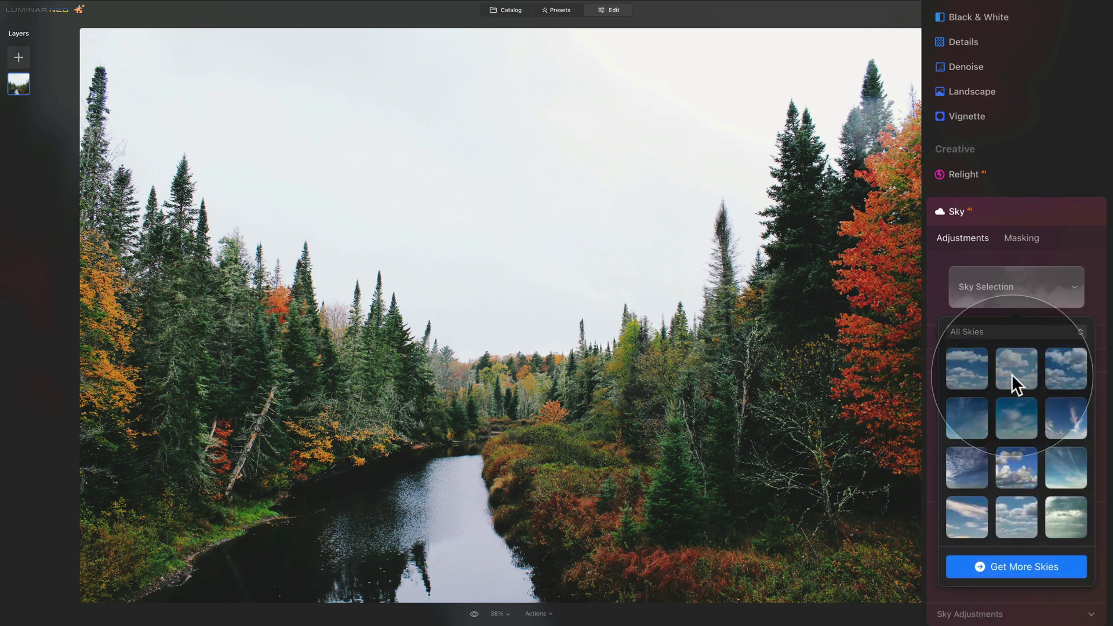
scroll(1013, 374, "down", 10)
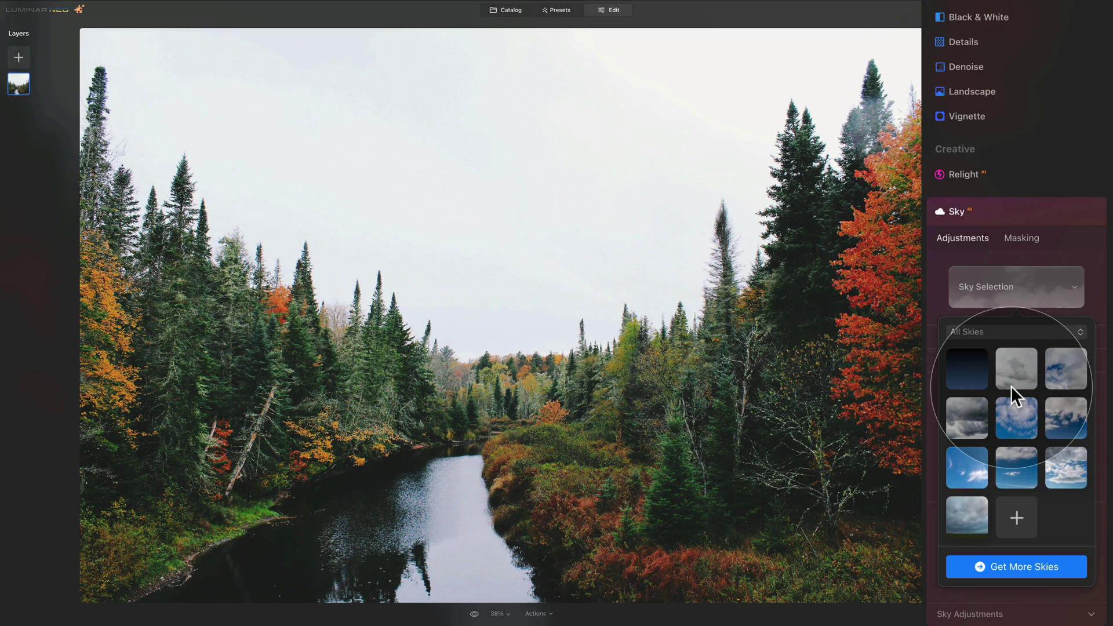
Step: Load Moody Fall Sky - 2.jpg from disk as the custom sky, confirming Replace
left_click(1016, 516)
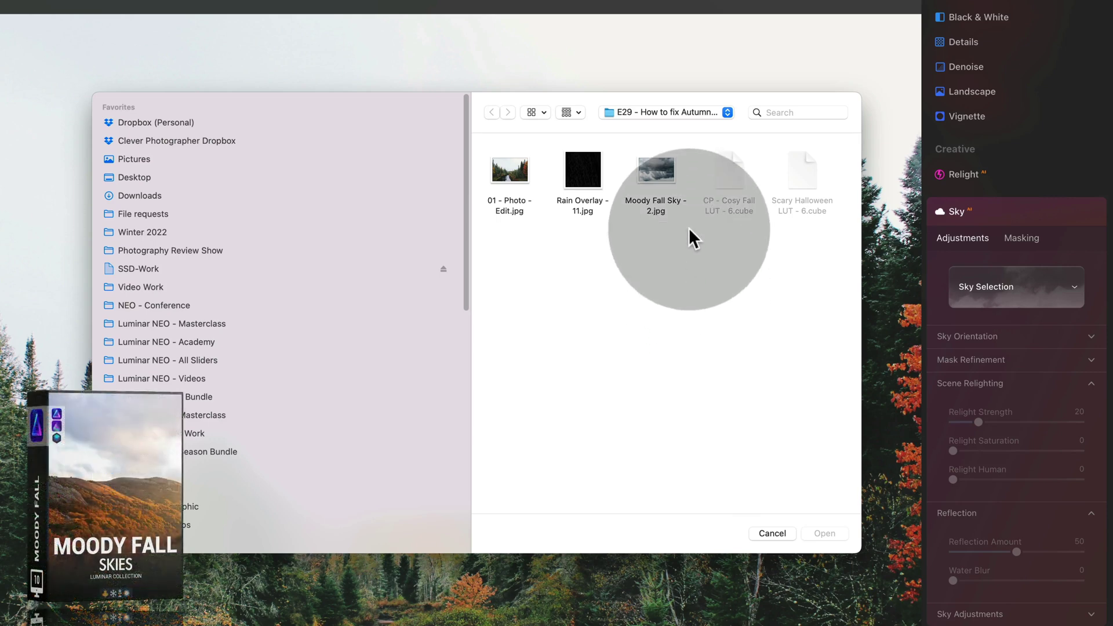
left_click(662, 168)
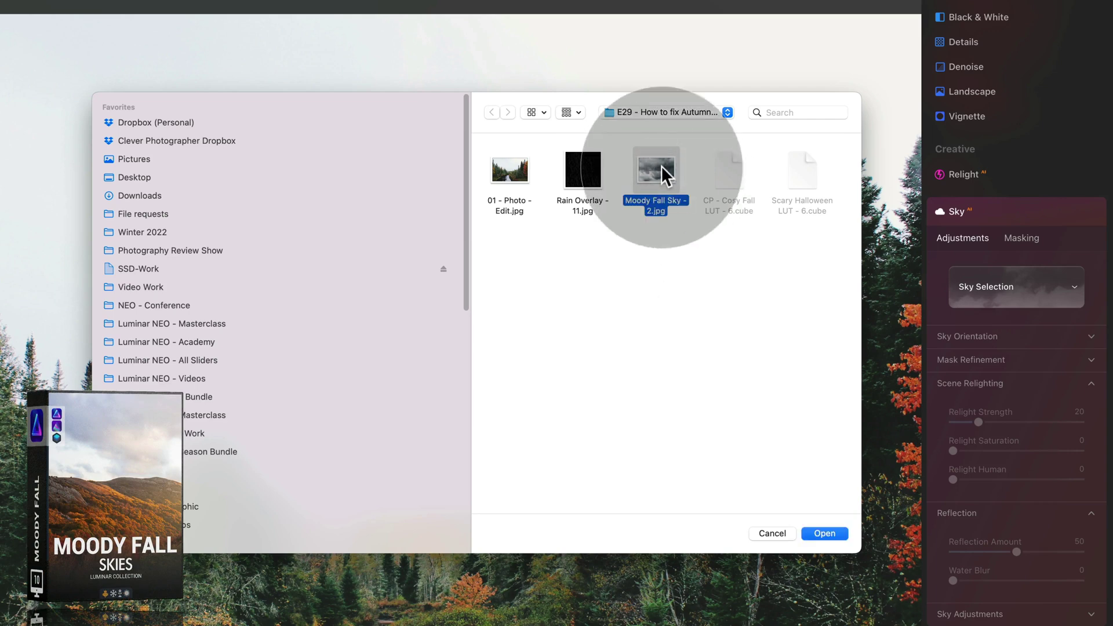
left_click(832, 531)
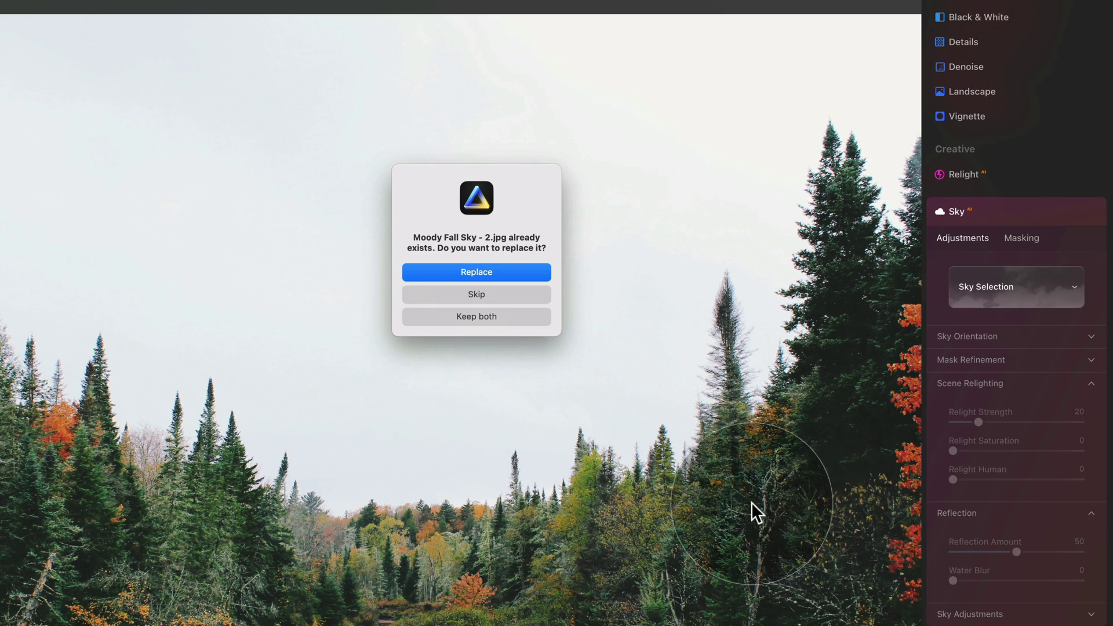
left_click(471, 272)
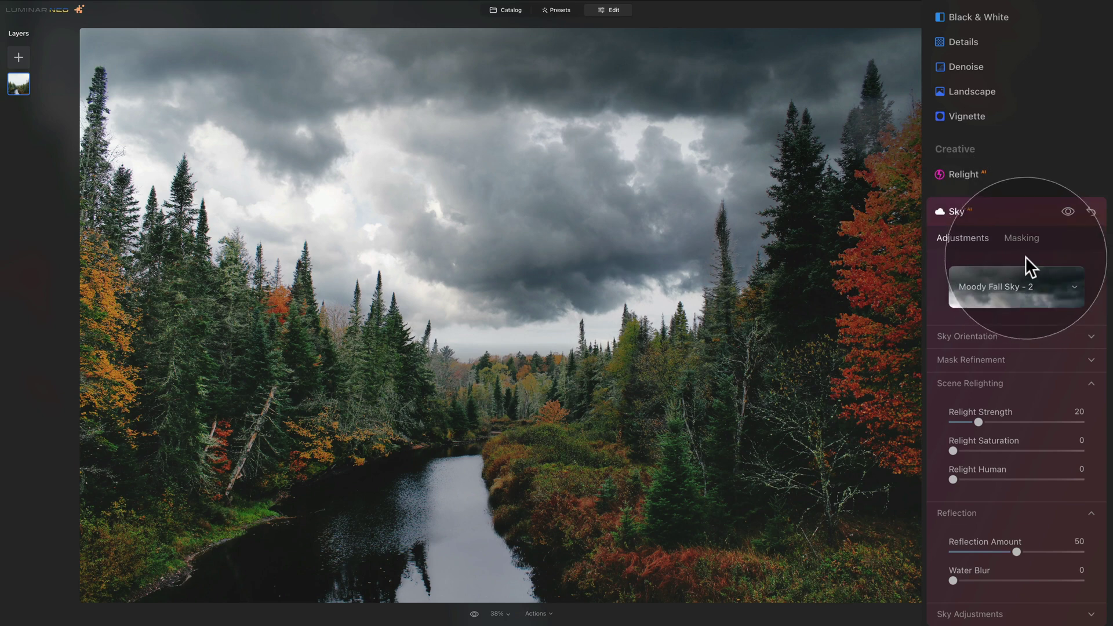
left_click(1068, 213)
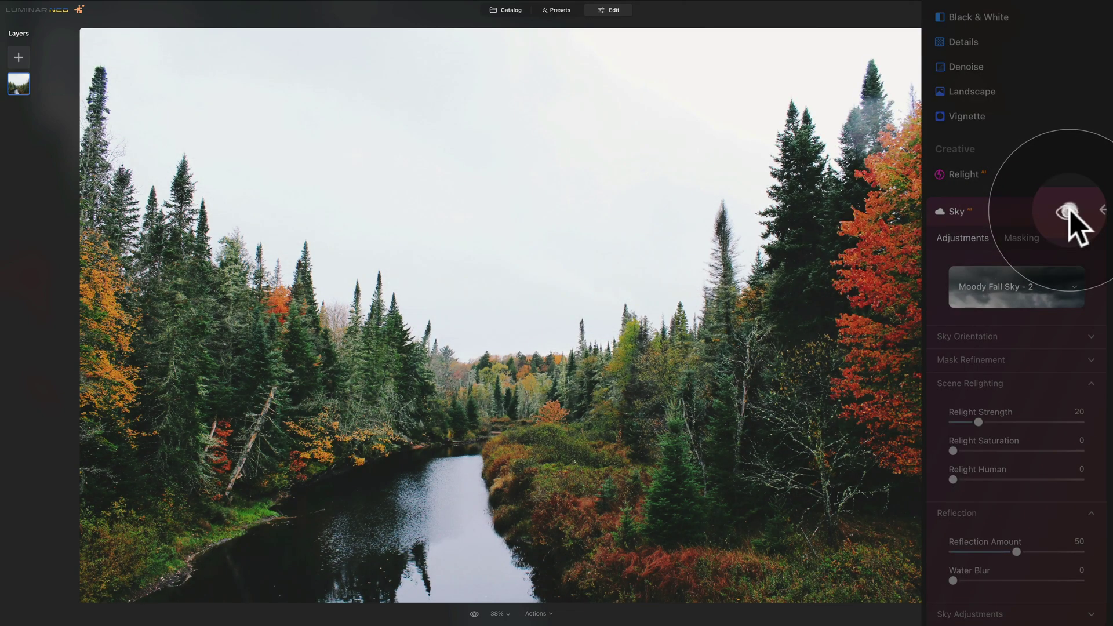
left_click(1067, 213)
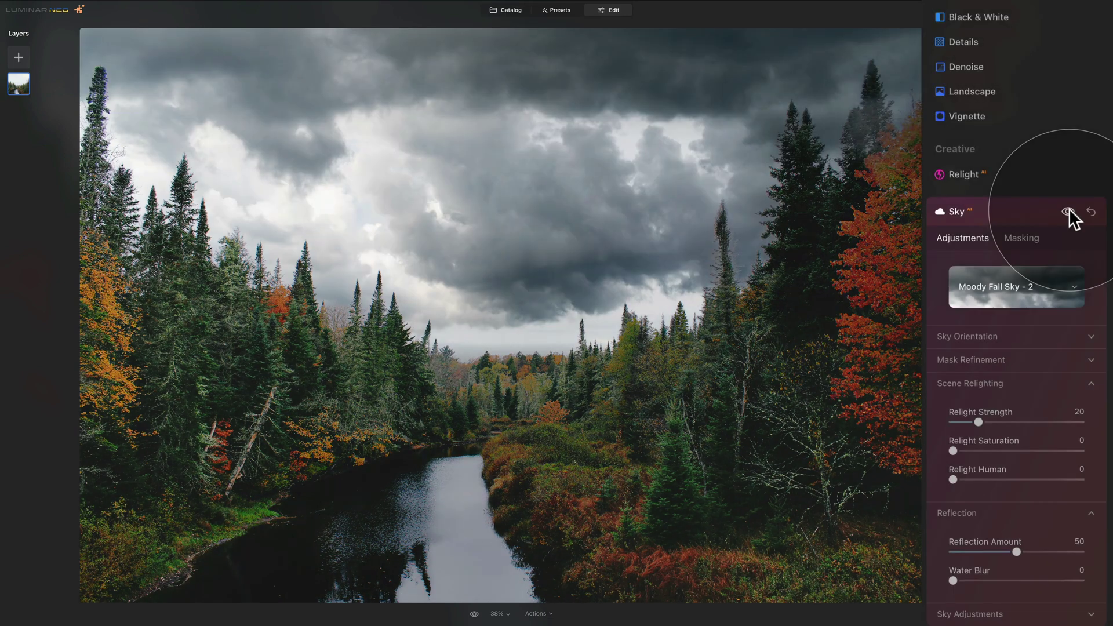
left_click(1068, 211)
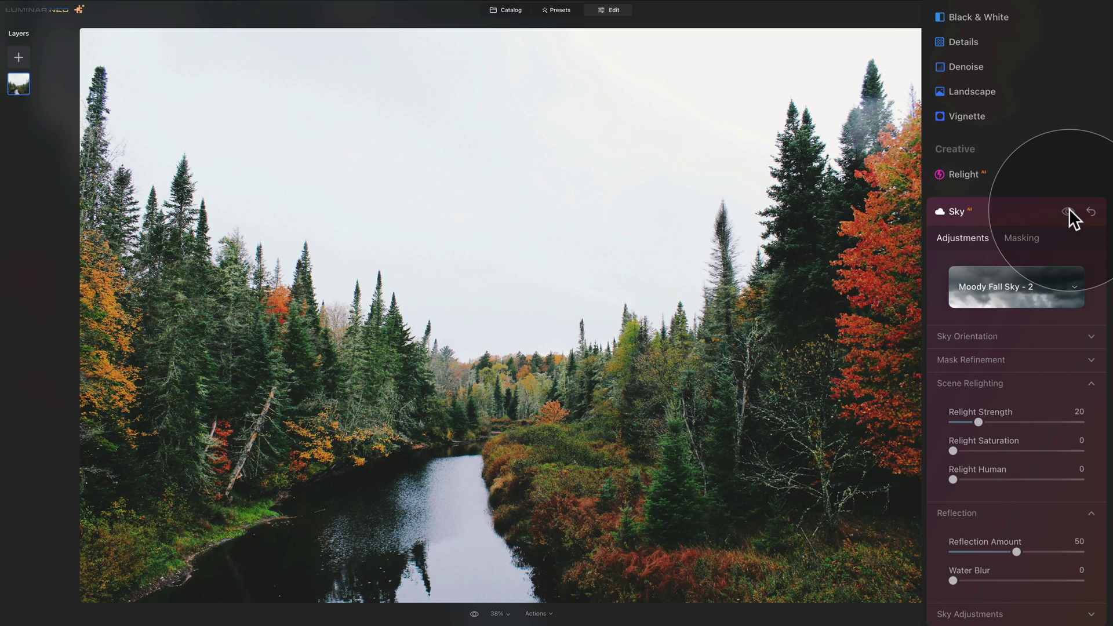
left_click(1068, 211)
left_click(614, 305)
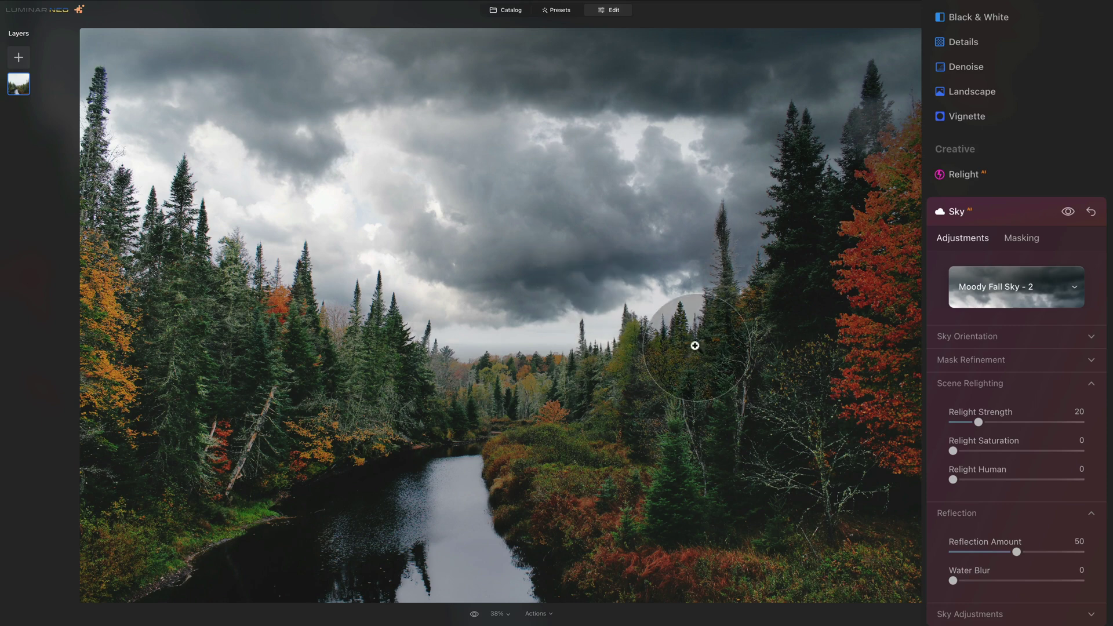
Step: Under Sky Orientation, set Horizon Position to -8 and Vertical Position to 1
left_click(994, 383)
left_click(989, 408)
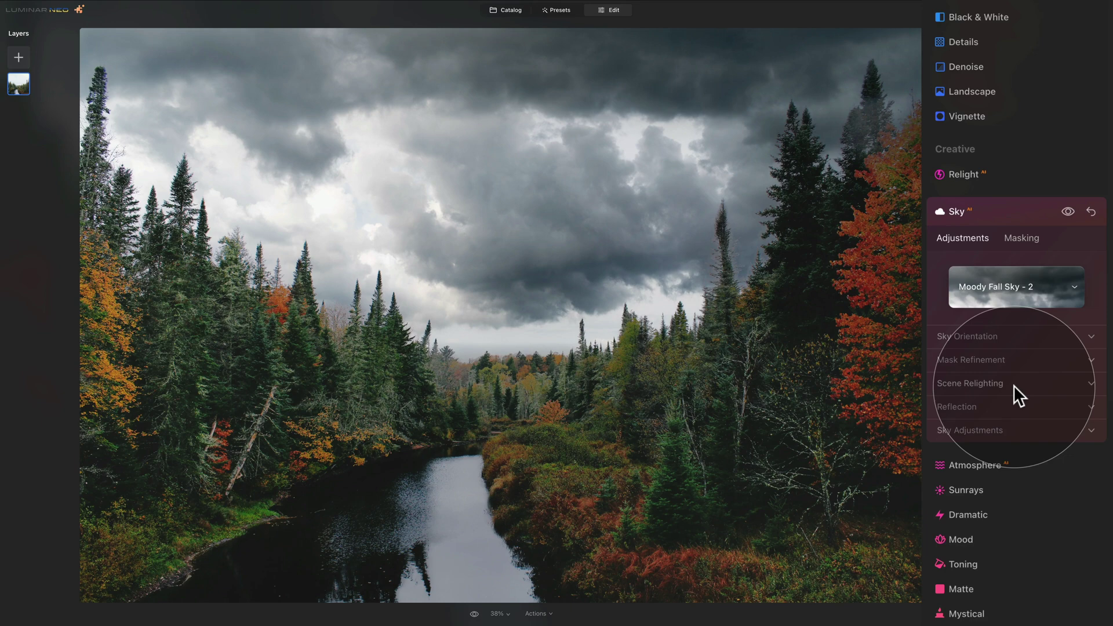
left_click(1031, 336)
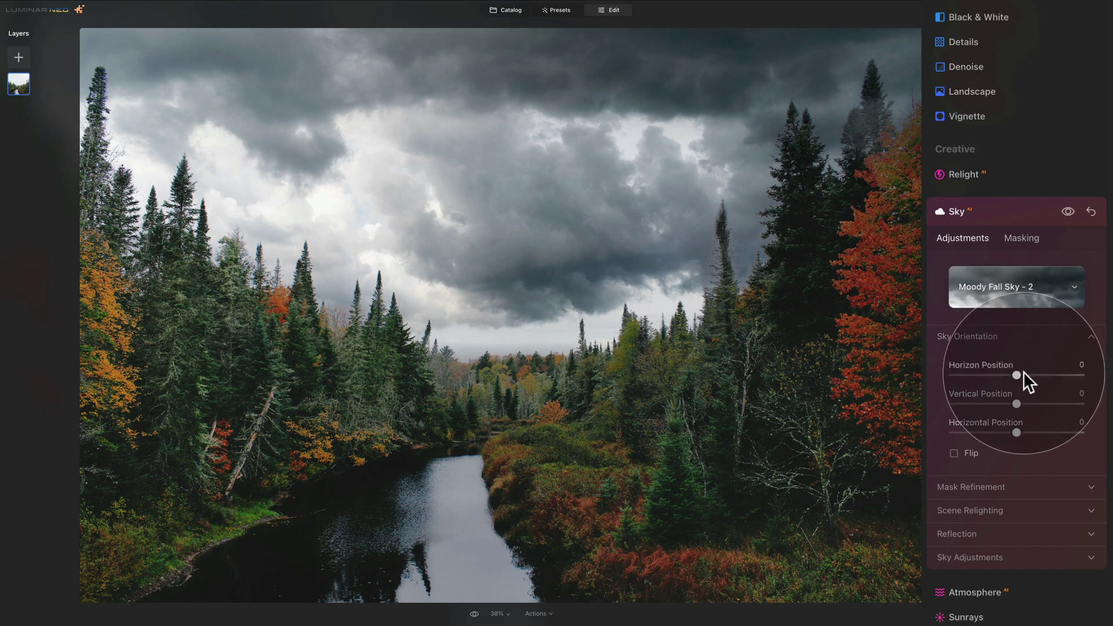
left_click_drag(1017, 374, 1022, 373)
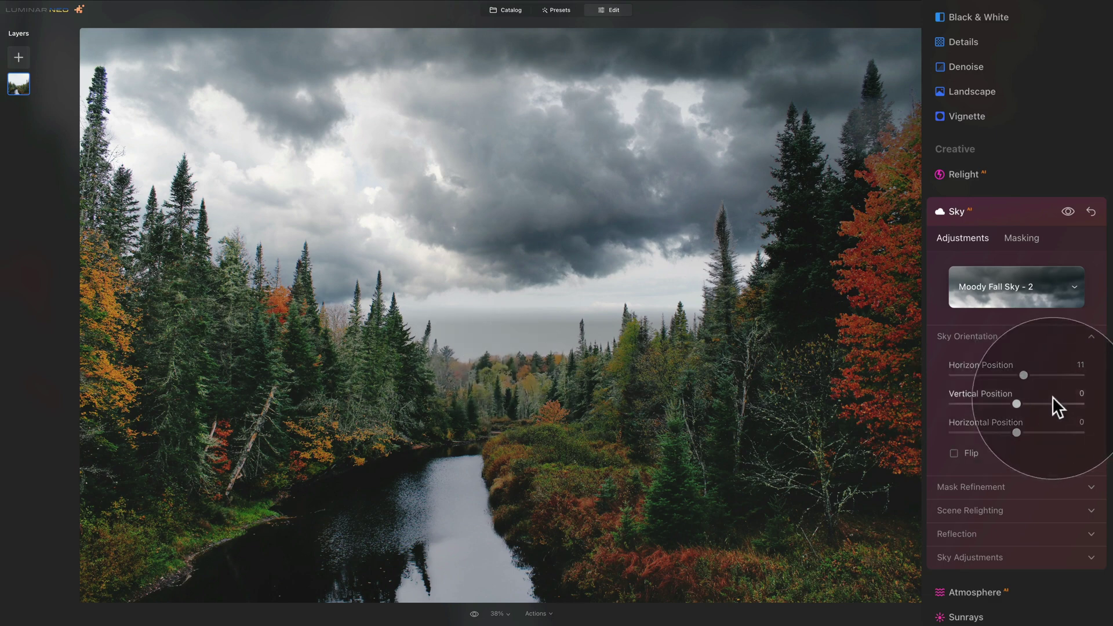
left_click_drag(1025, 371, 1008, 373)
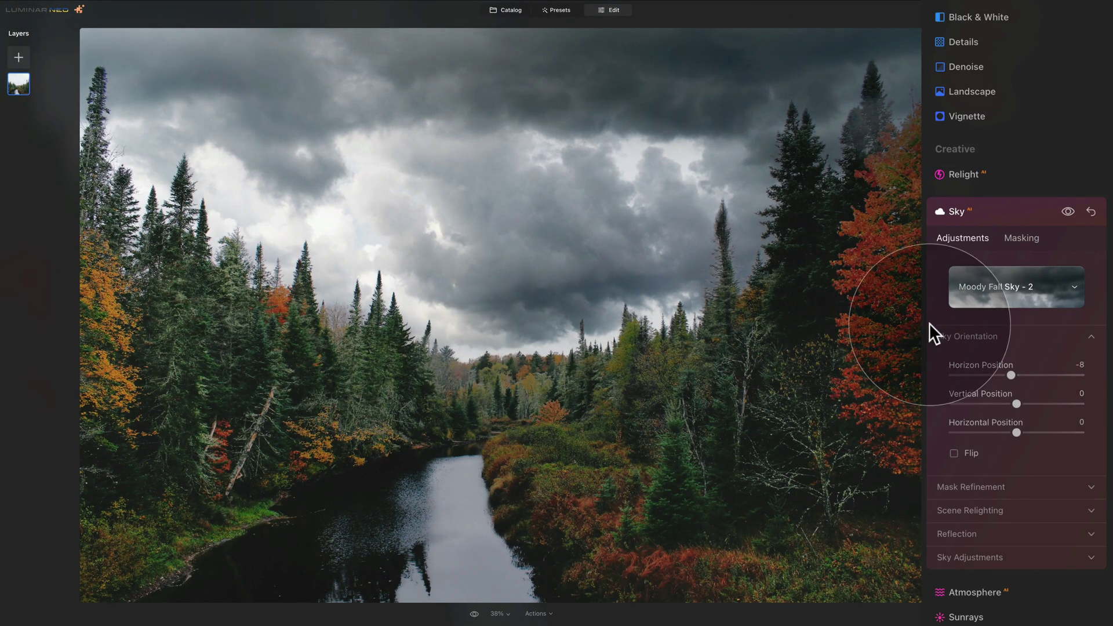
left_click_drag(1016, 401, 1024, 397)
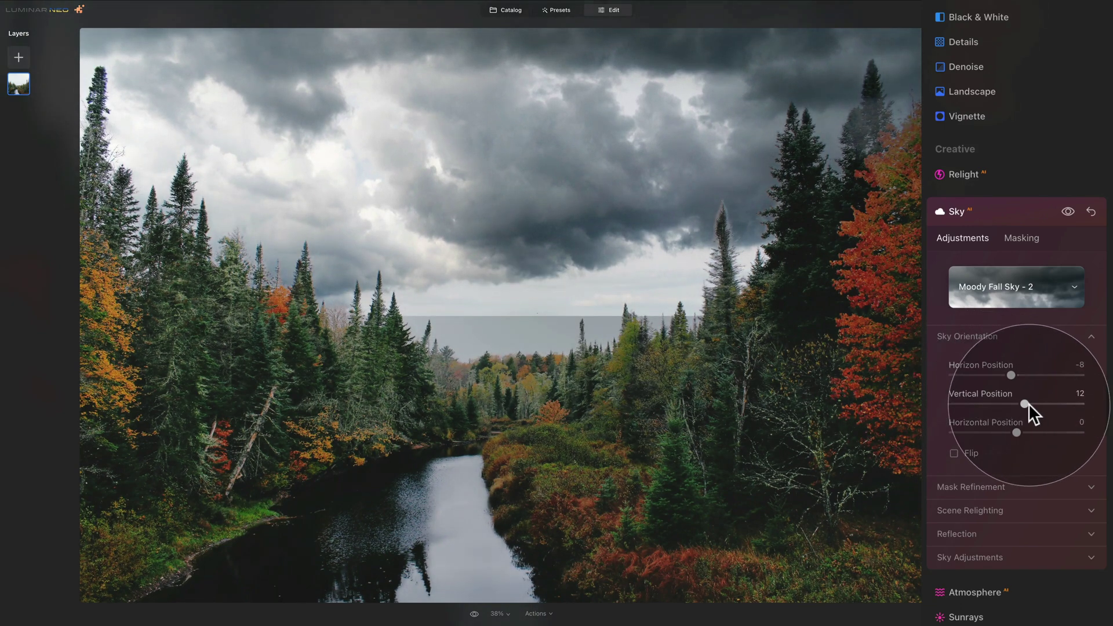
left_click_drag(1029, 404, 1016, 405)
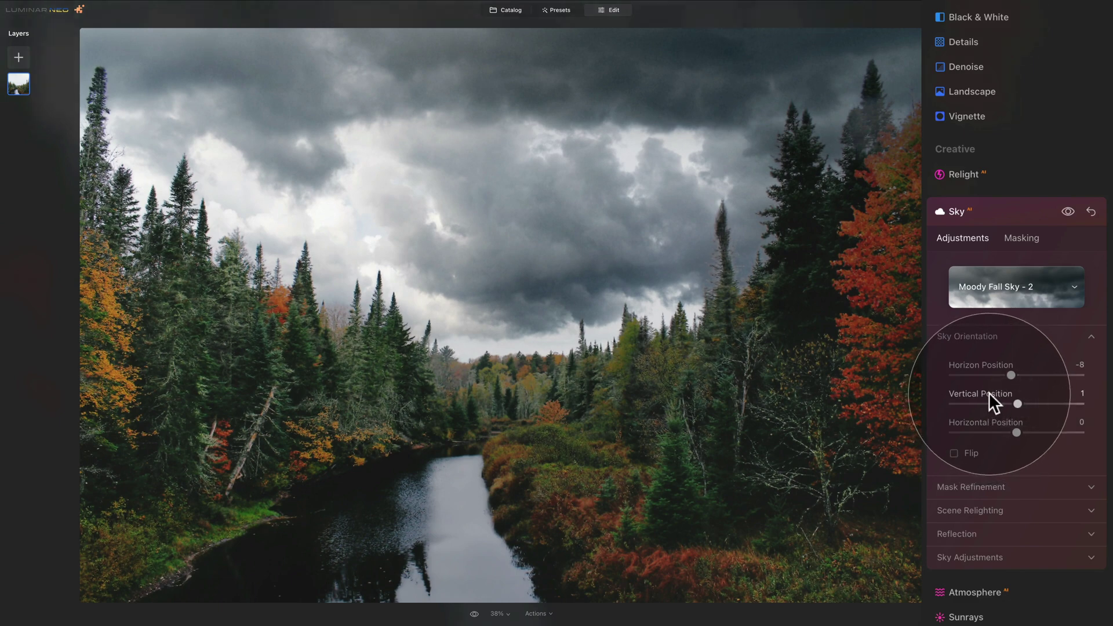
Step: Reset Horizontal Position to 0 and leave the sky unflipped
left_click_drag(1016, 429, 1002, 425)
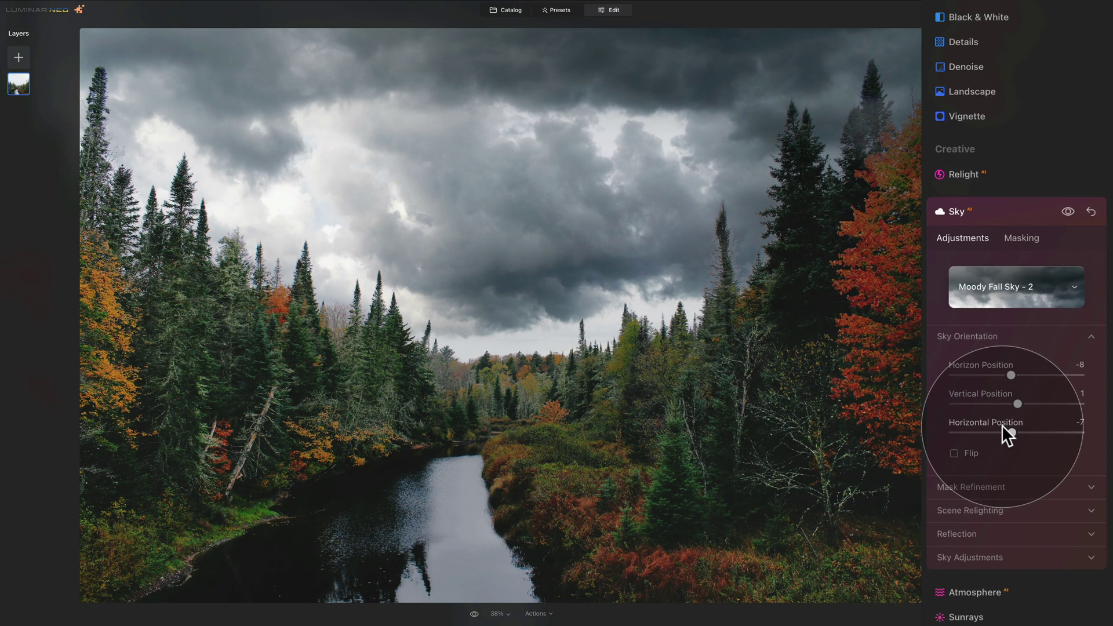
double_click(975, 421)
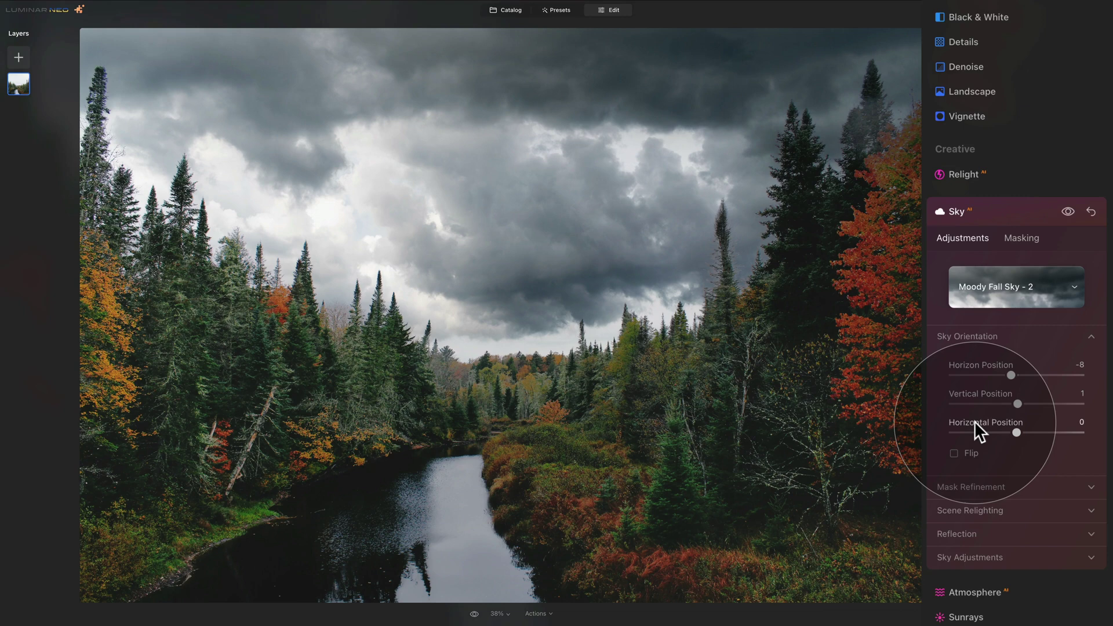
left_click(970, 453)
left_click(971, 452)
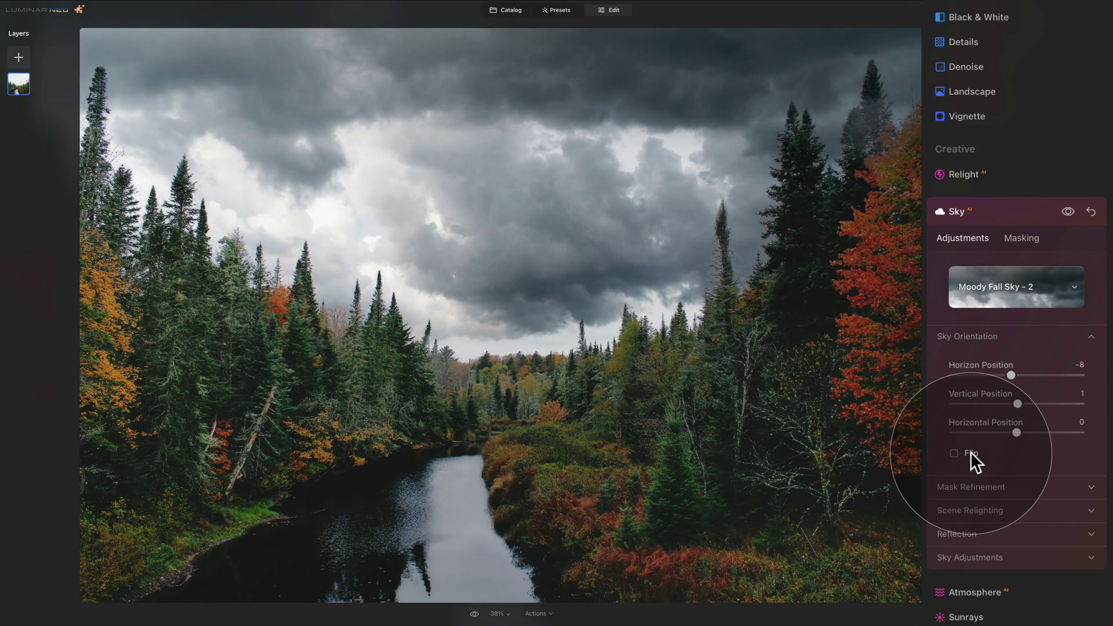
left_click(975, 337)
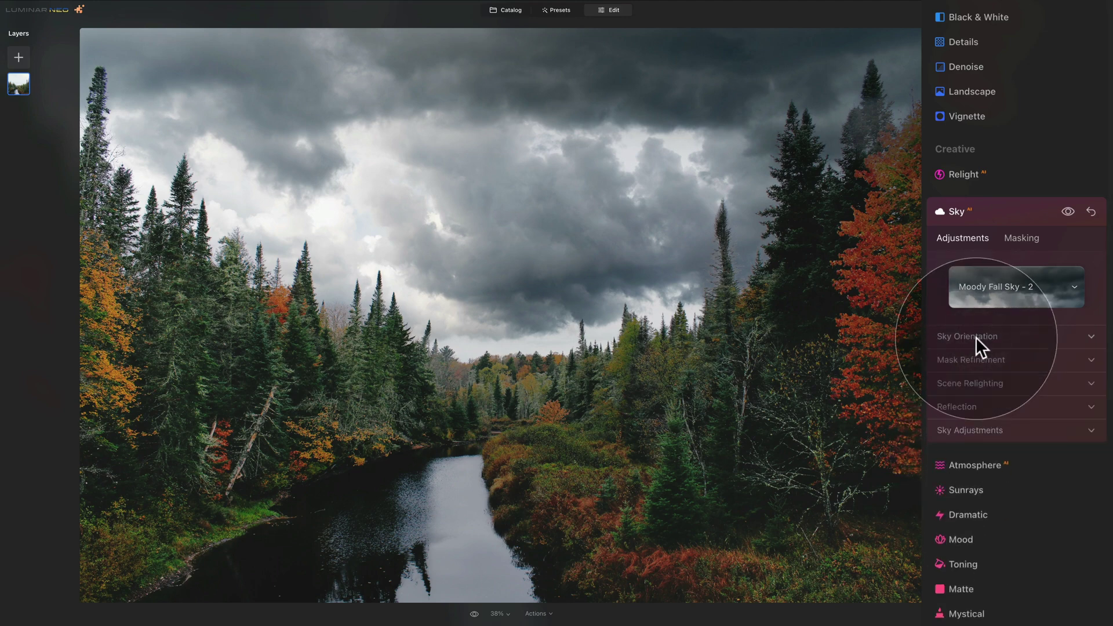
Step: Raise the sky mask's Fix Details to 53, keeping Global 30 and Close Gaps 10
left_click(986, 358)
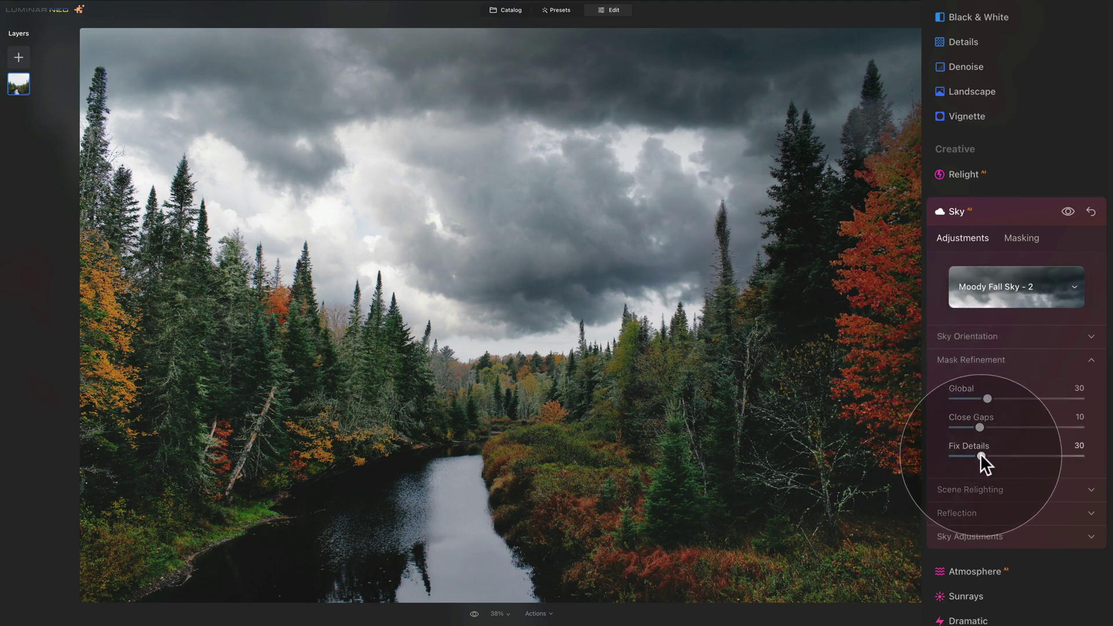
left_click_drag(985, 456, 1017, 455)
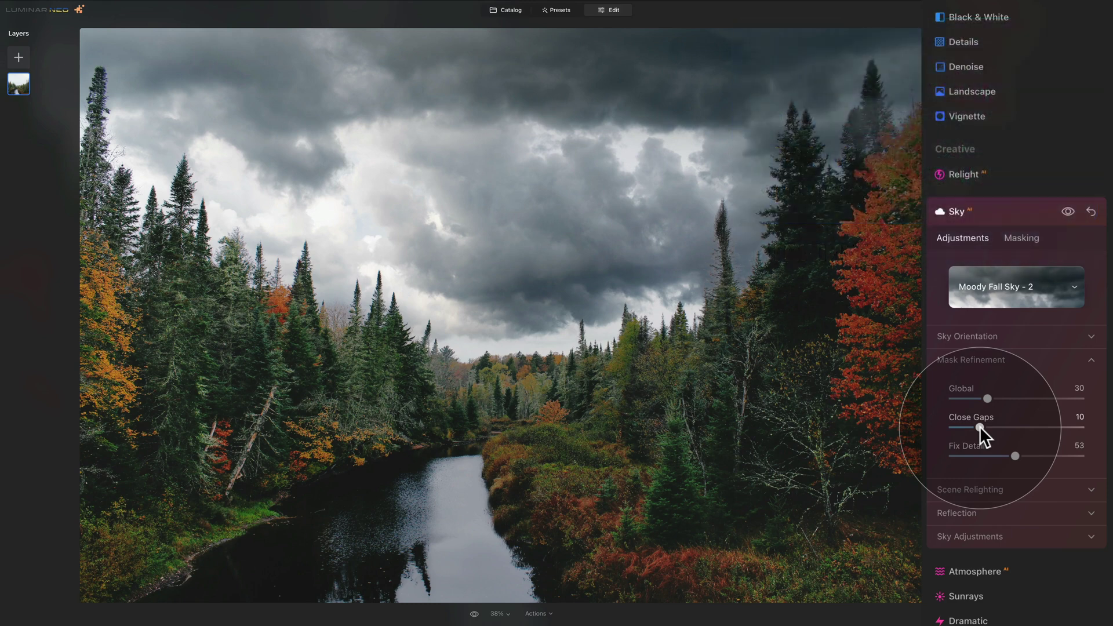
left_click(996, 359)
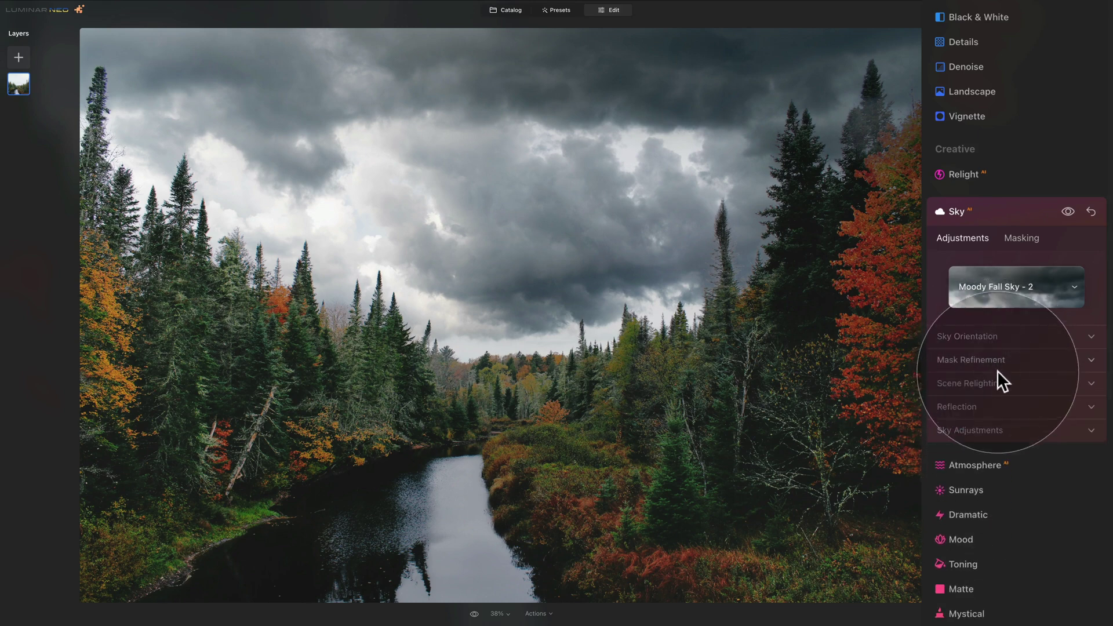
Step: Under Scene Relighting, set Relight Strength to 73 and Relight Saturation to 22
left_click(997, 384)
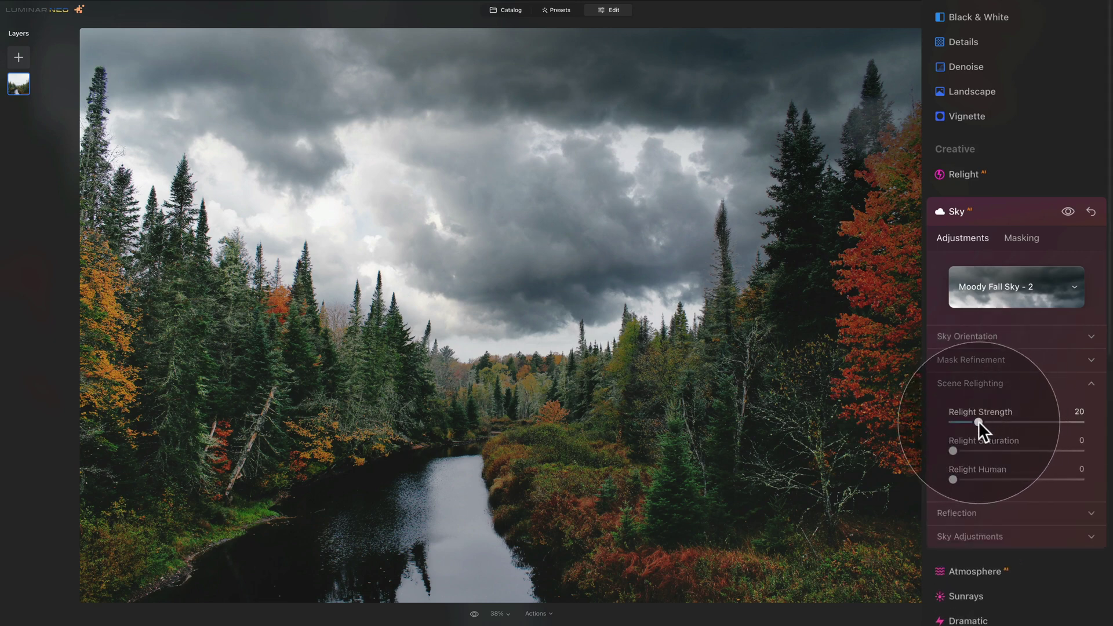
left_click_drag(978, 420, 1027, 427)
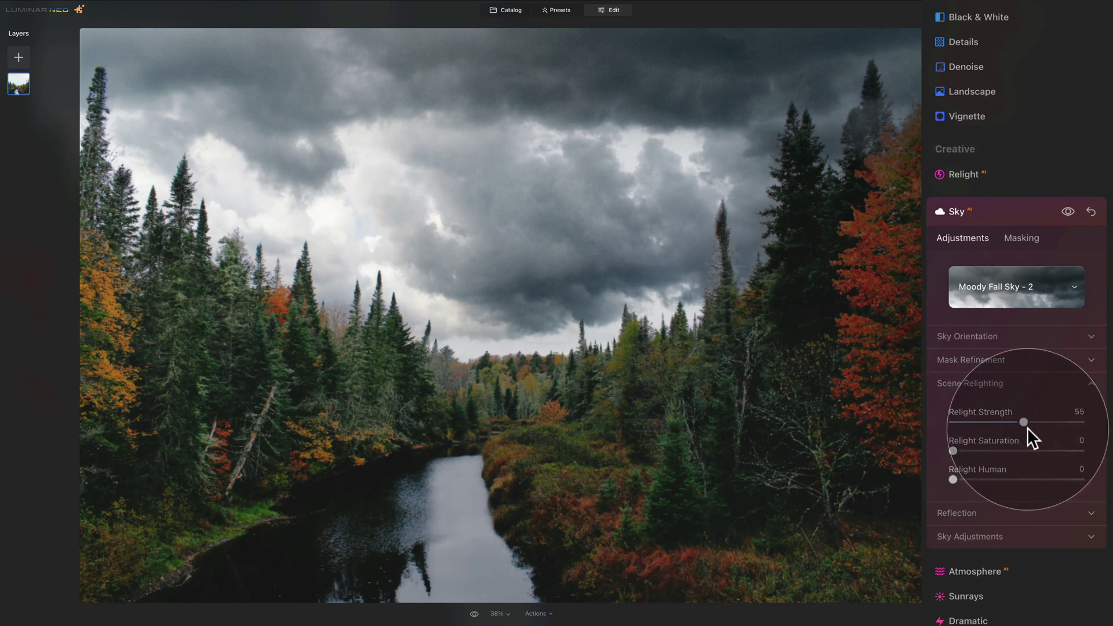
left_click_drag(1027, 427, 1051, 429)
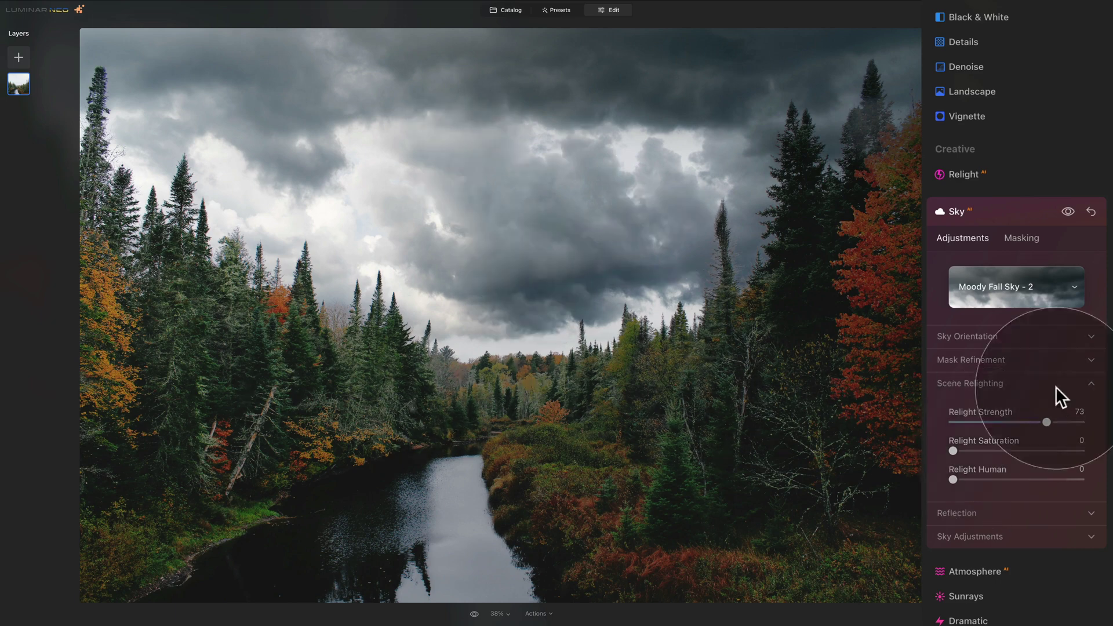
left_click_drag(953, 449, 1018, 451)
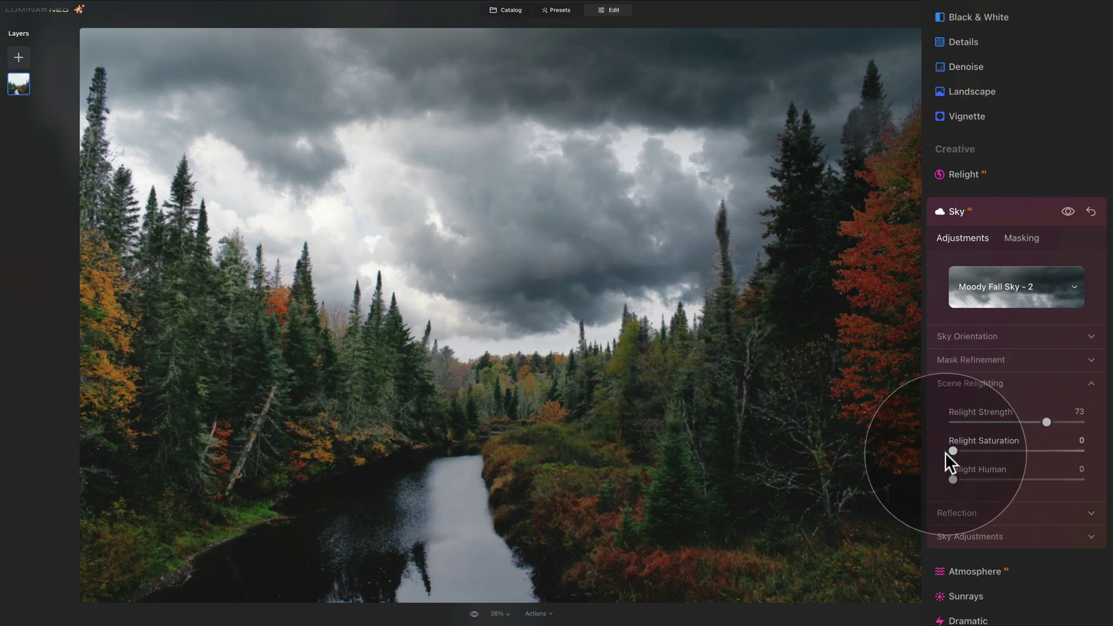
left_click_drag(950, 451, 983, 450)
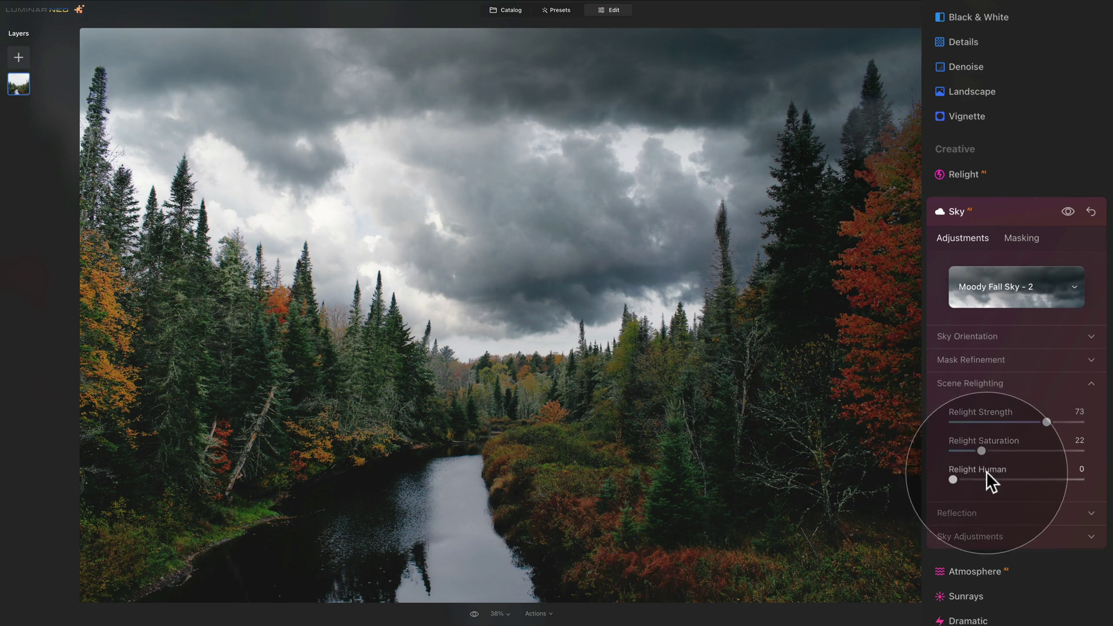
Step: Compare with the original sky, then set the river's Reflection Amount to 48 with Water Blur 0
left_click(1003, 384)
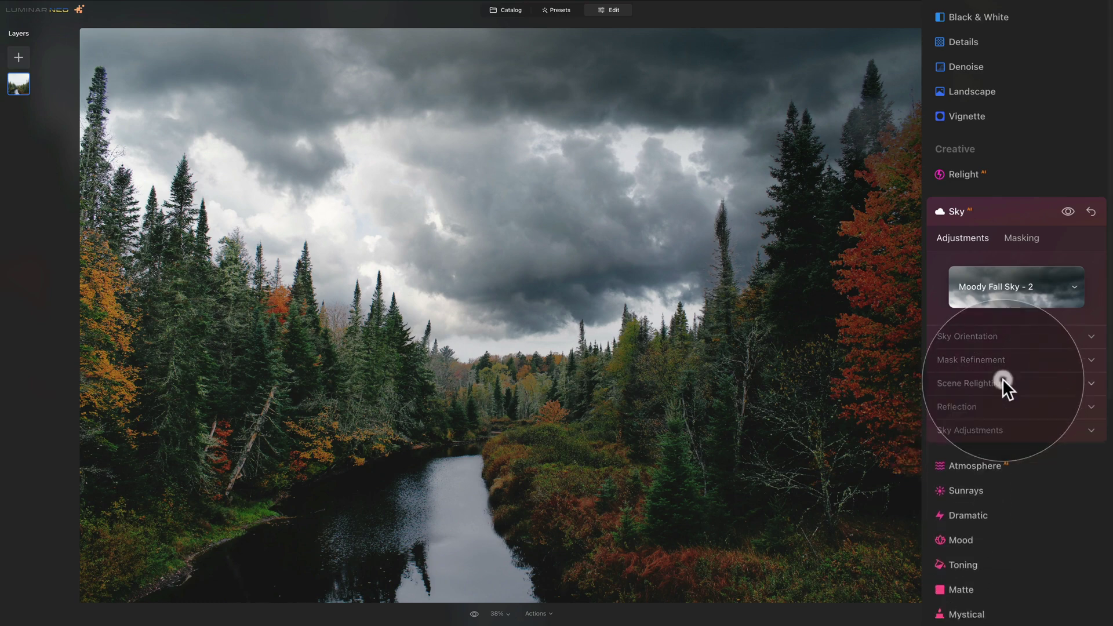
left_click(966, 407)
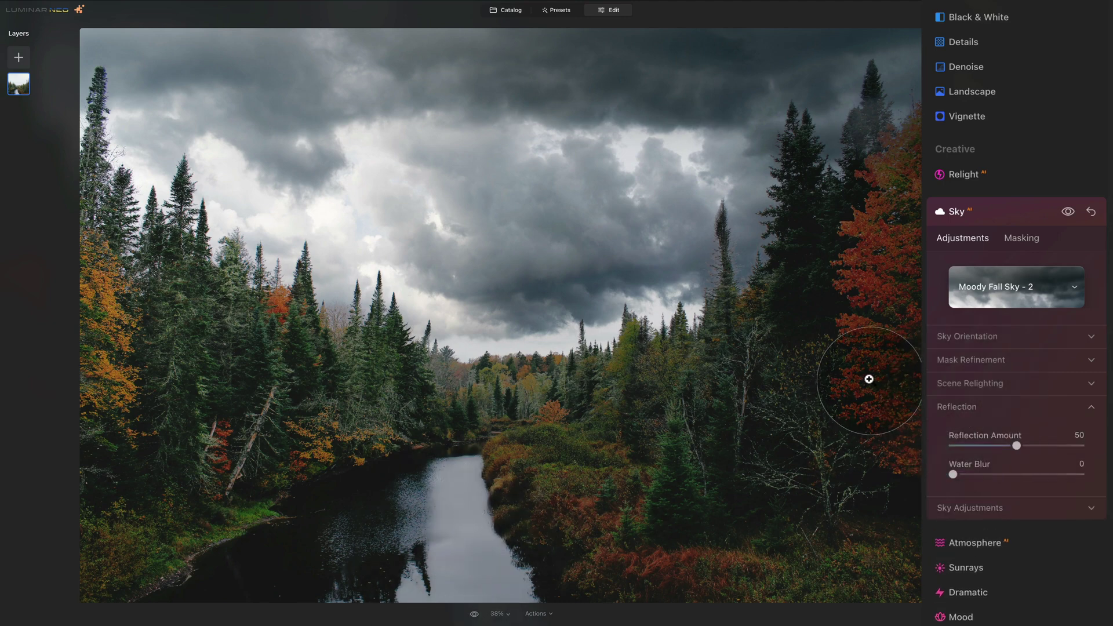
left_click(1066, 211)
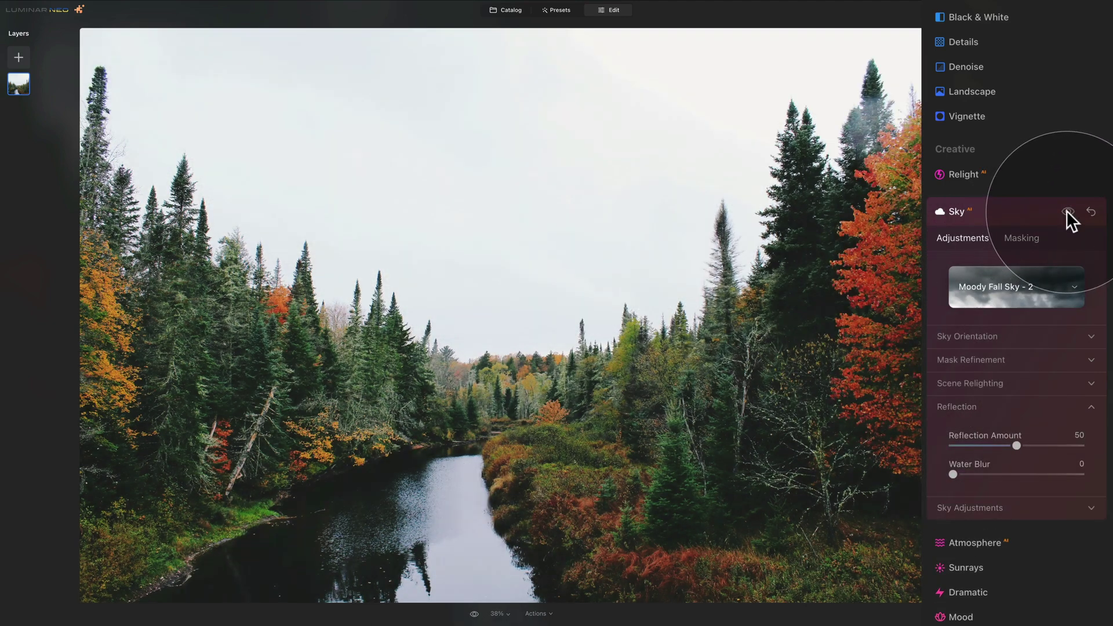
left_click(1066, 211)
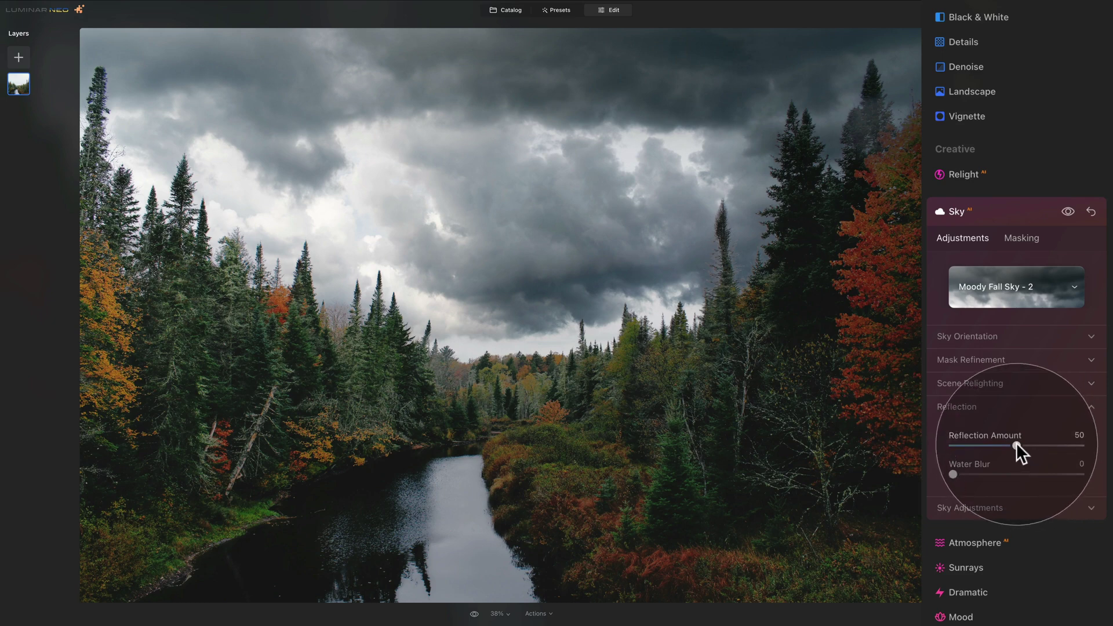
left_click_drag(1016, 445, 1080, 445)
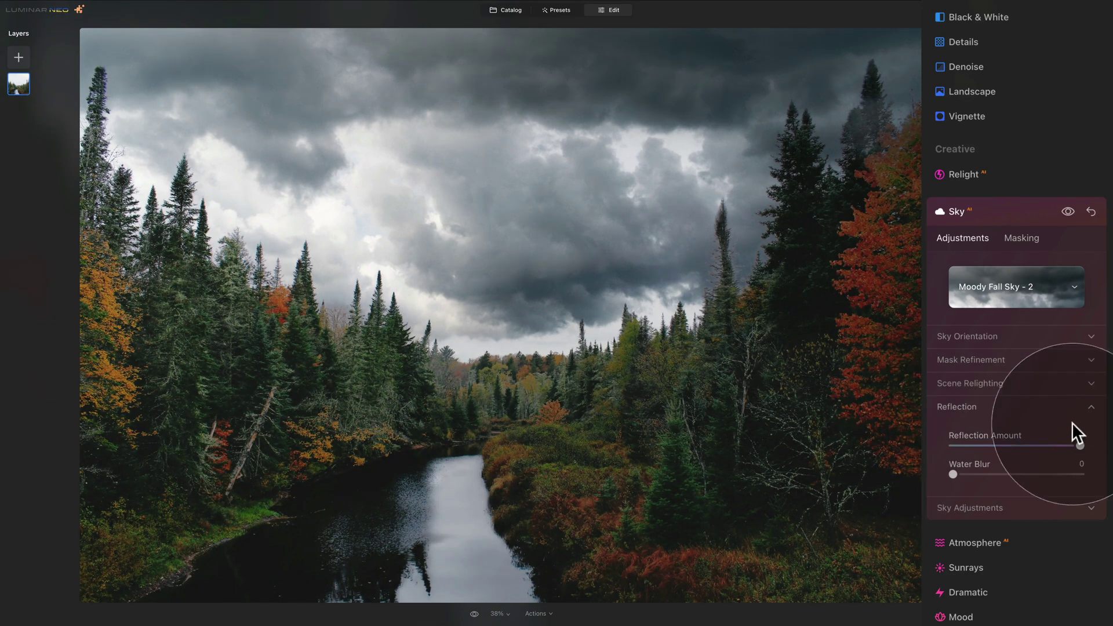
left_click_drag(1078, 445, 1009, 445)
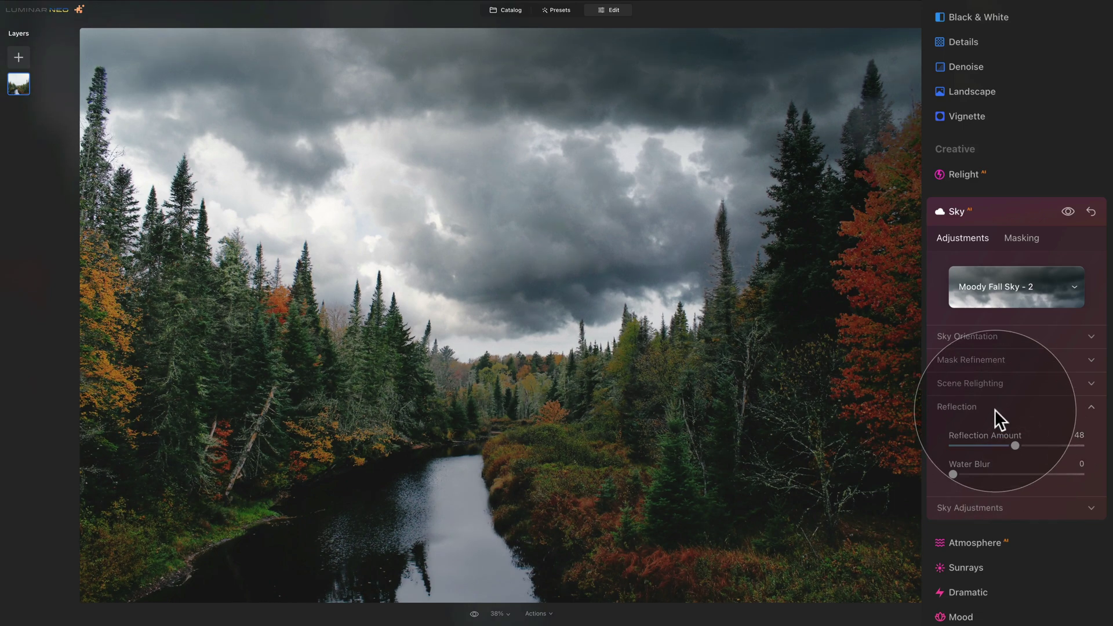
left_click(995, 408)
left_click(997, 430)
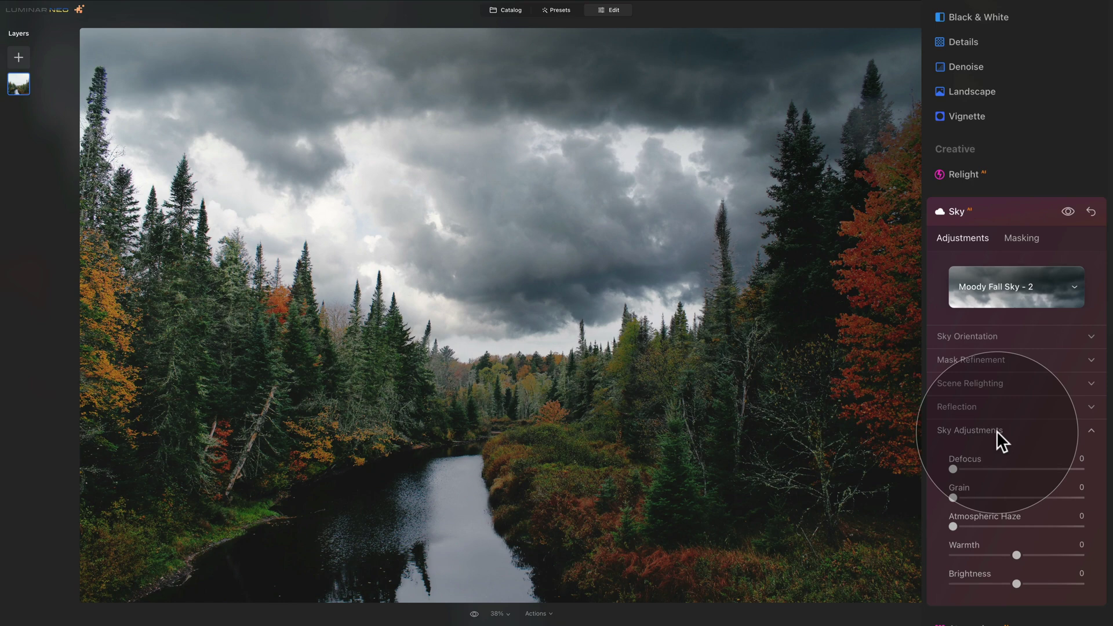
Step: Collapse Sky Adjustments and the Sky tool panel, keeping the storm sky applied
left_click(996, 430)
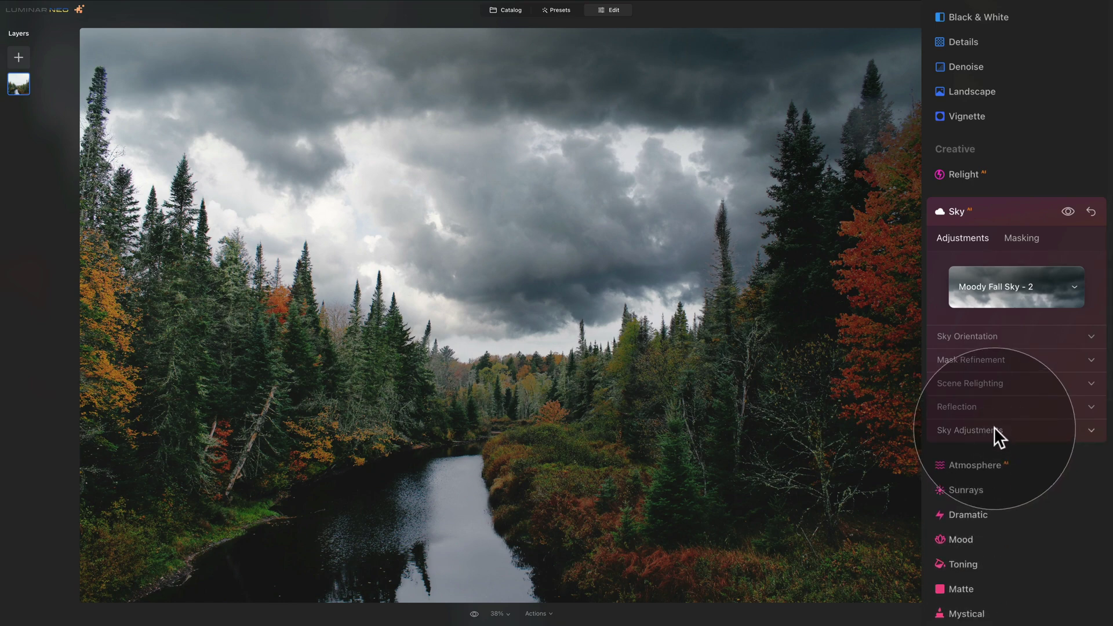
left_click(971, 207)
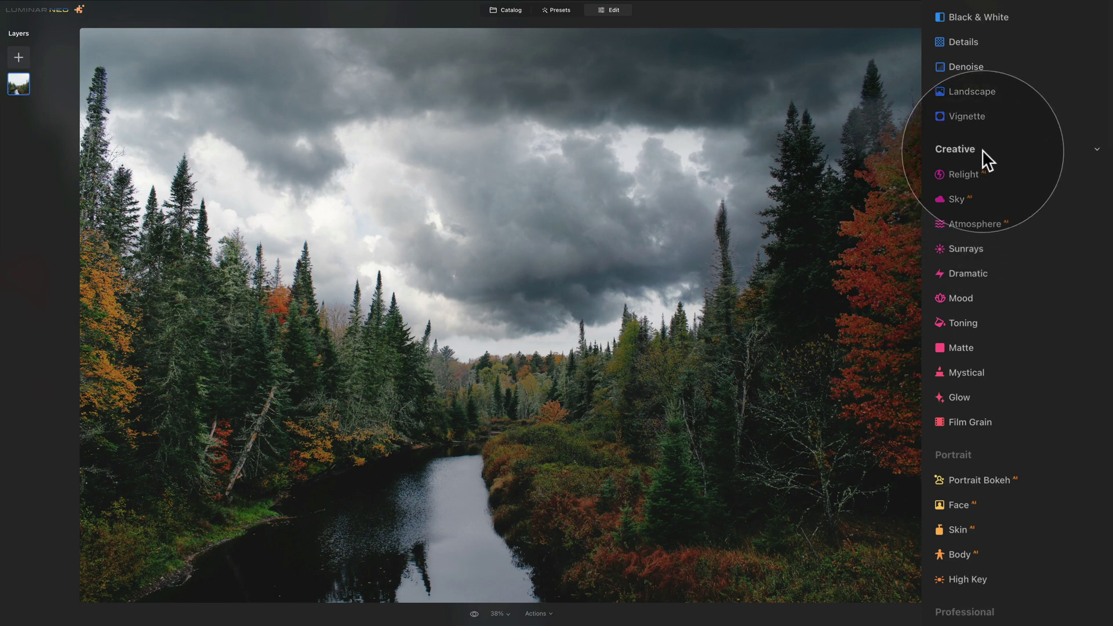
Step: Open the Mood tool at Amount 30 and expand its Choose LUT dropdown
left_click(968, 298)
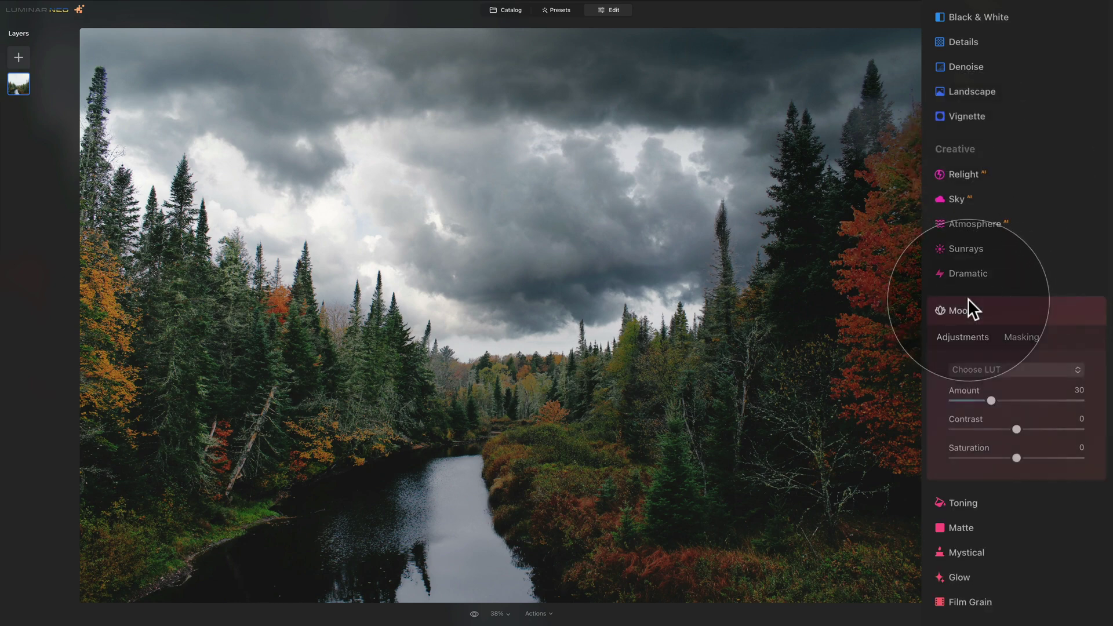
left_click(1039, 370)
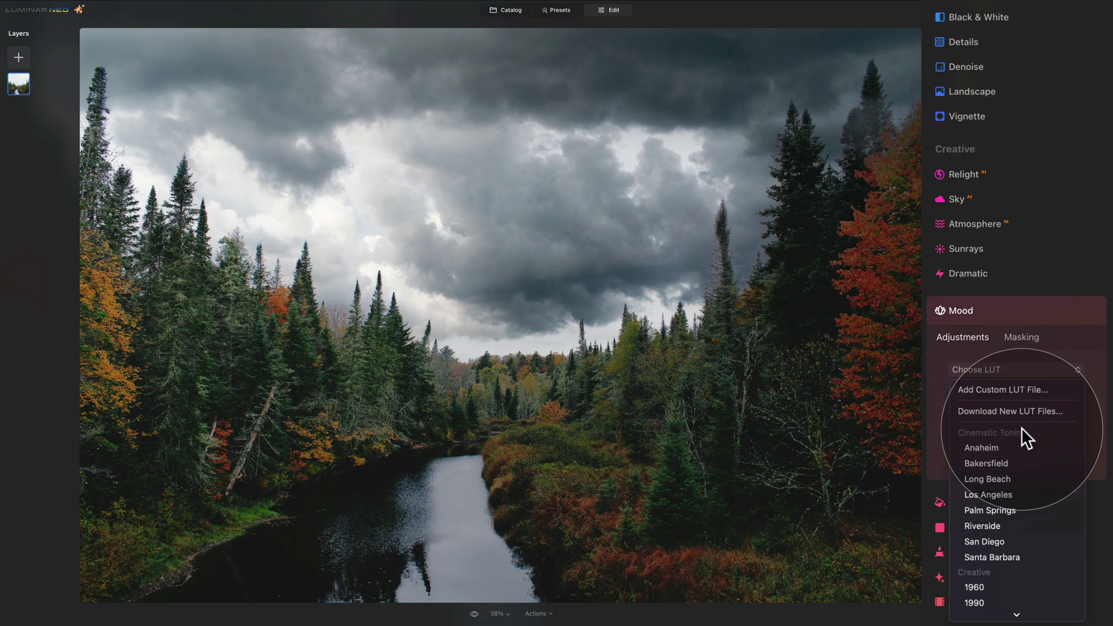
Step: Use Add Custom LUT File to import the Cosy Fall and Scary Halloween .cube files together
left_click(1029, 389)
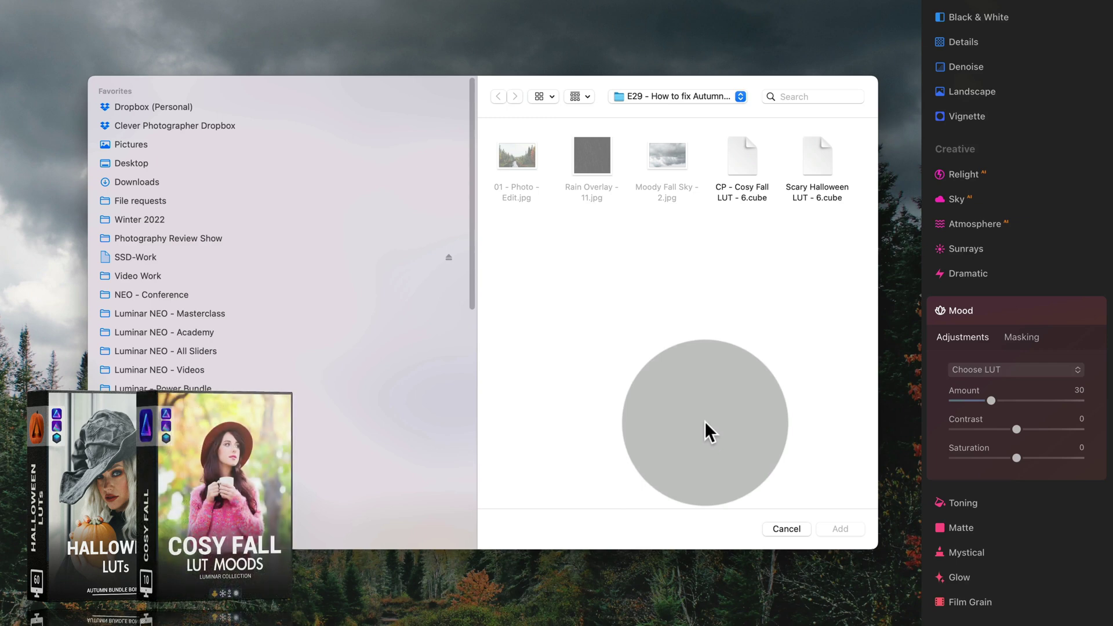
left_click(734, 152)
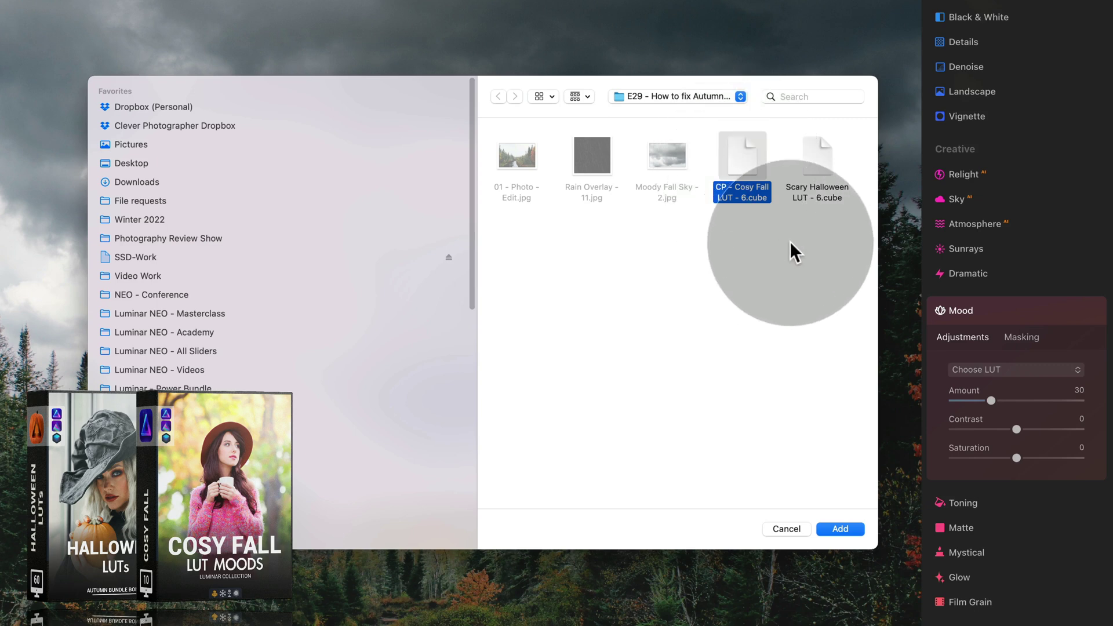
left_click_drag(833, 228, 721, 139)
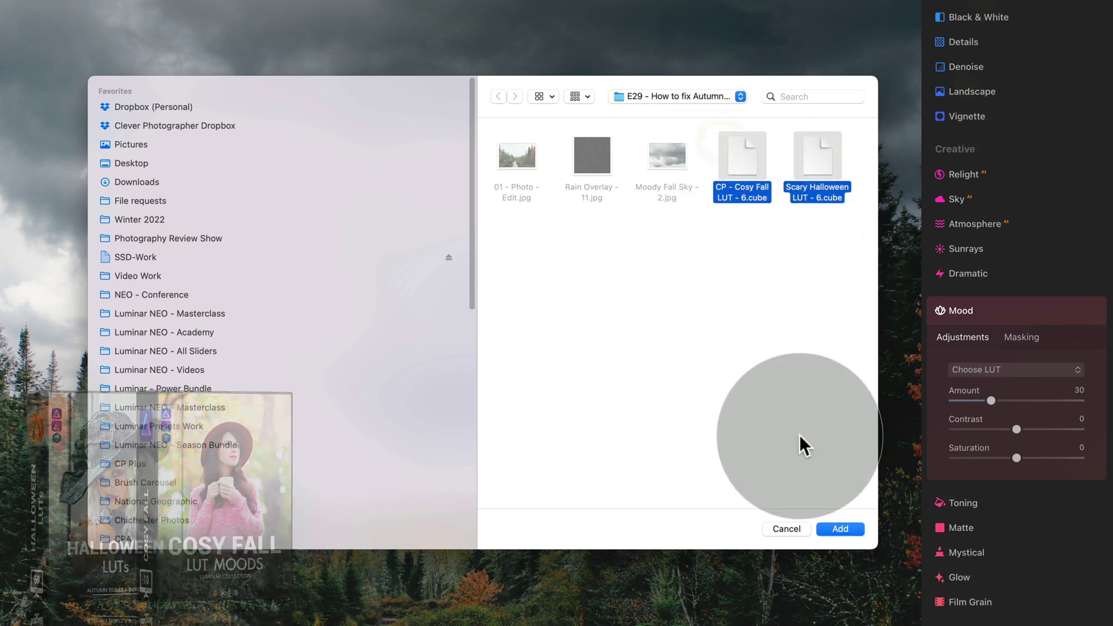
left_click(843, 528)
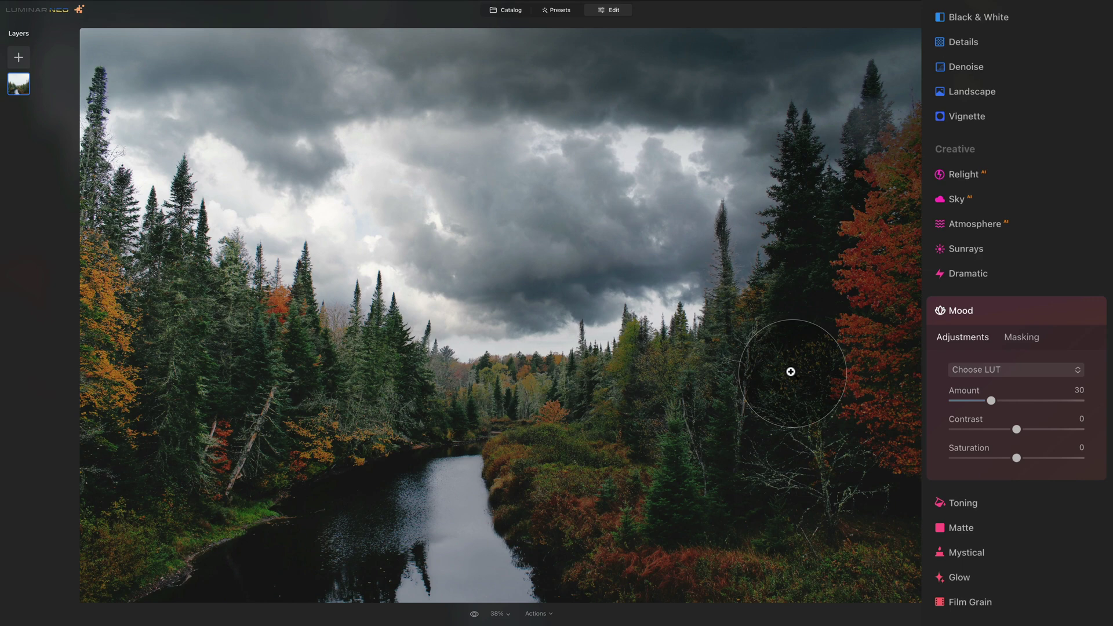
Step: Apply the CP - Cosy Fall LUT - 6 in Mood and strengthen its Amount
left_click(1029, 365)
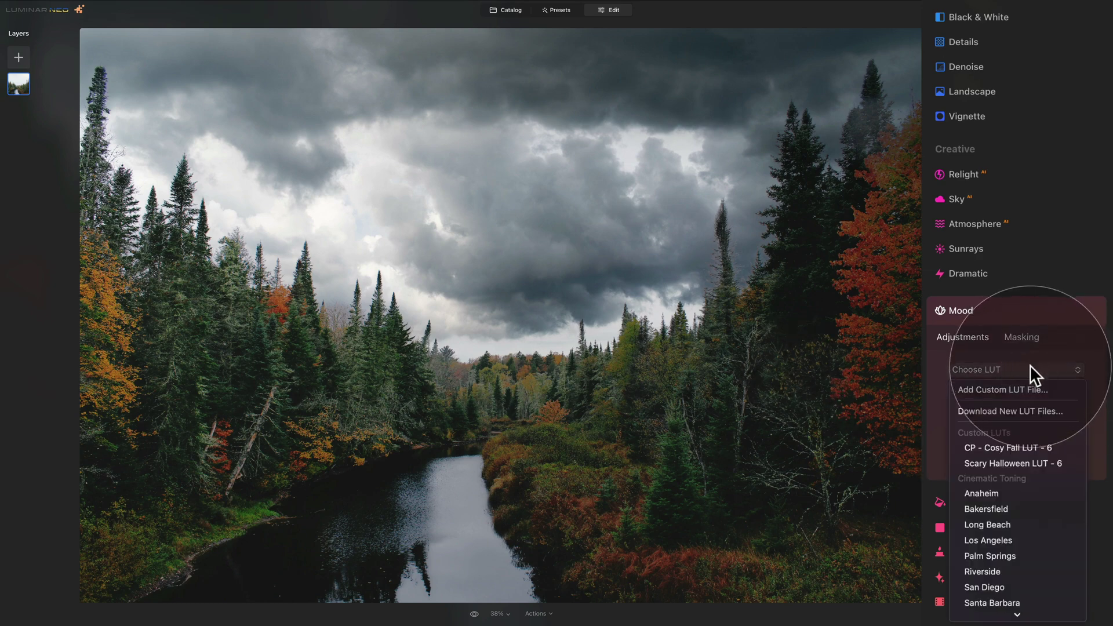
left_click(1035, 447)
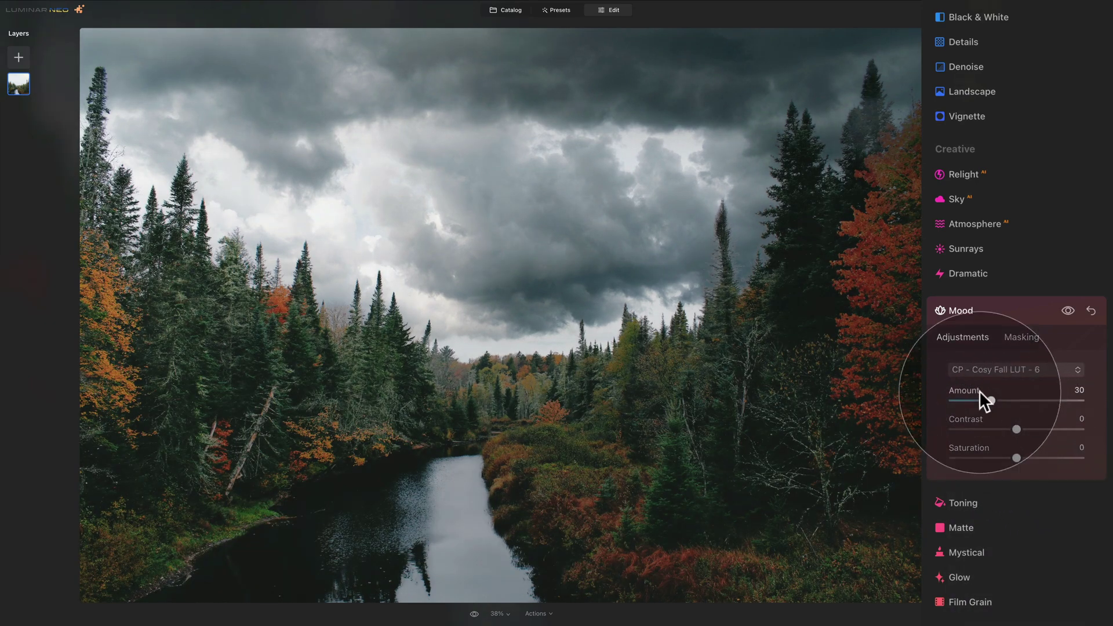
left_click_drag(991, 400, 1061, 399)
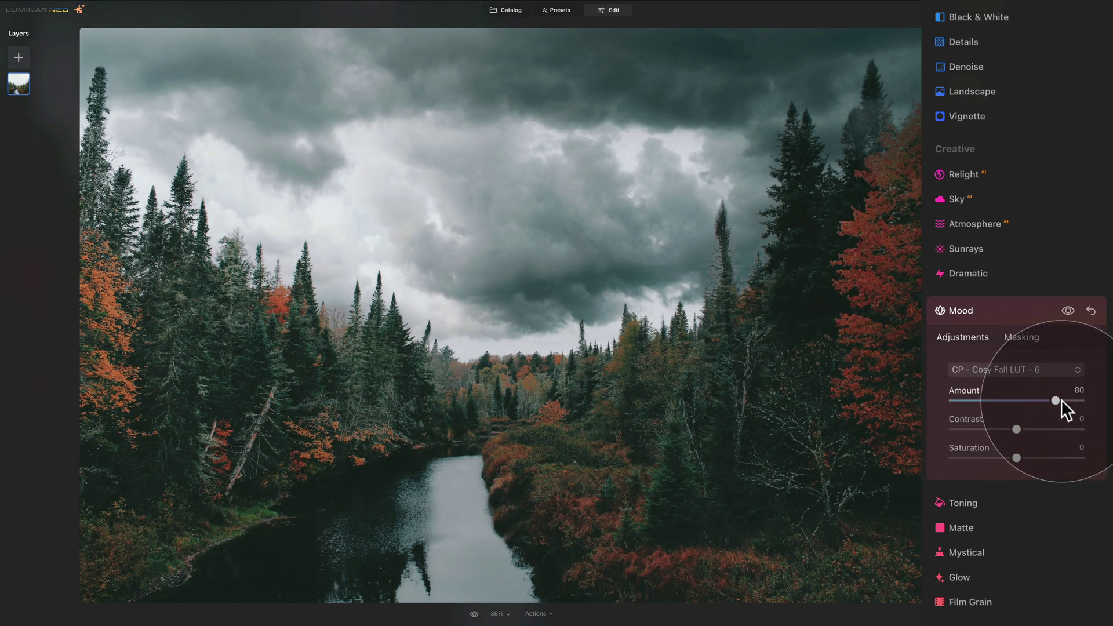
Step: Switch to Scary Halloween LUT - 6 and bring its Amount down to 30
left_click(1017, 370)
left_click(1027, 405)
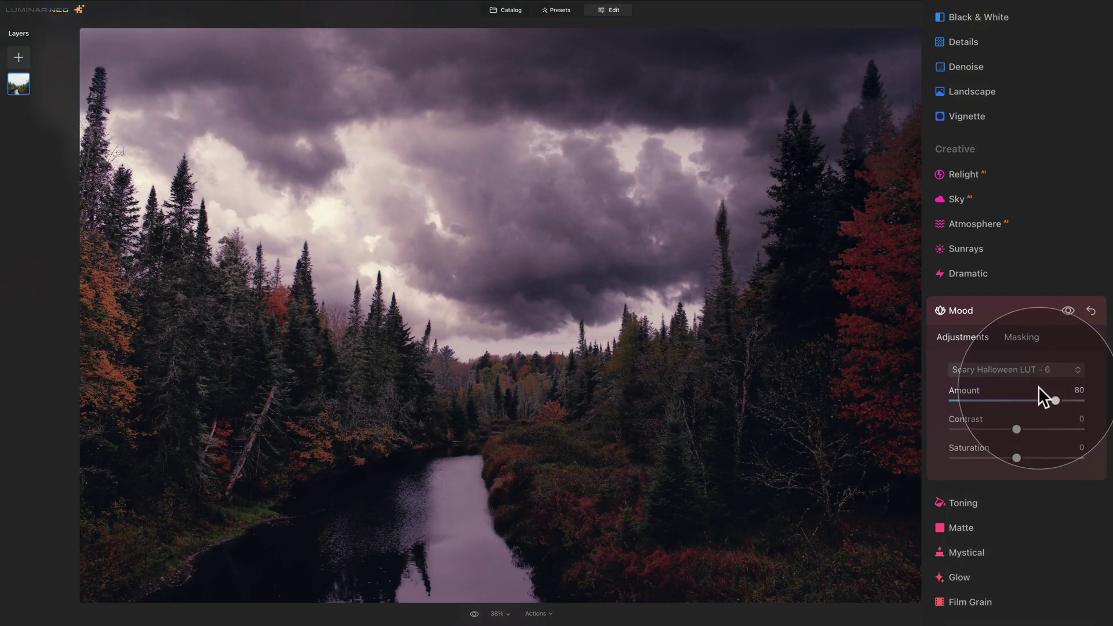
left_click_drag(1054, 400, 991, 399)
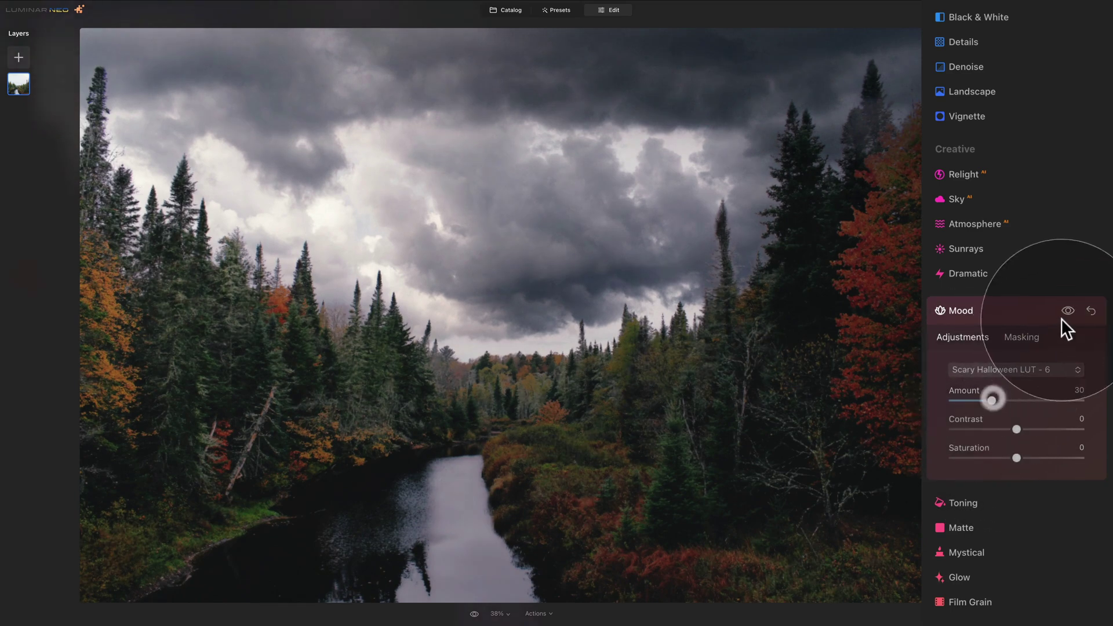
Step: Lower Mood Saturation to -11 with Contrast reset to 0, comparing the grade on and off
left_click(1065, 302)
left_click(1066, 302)
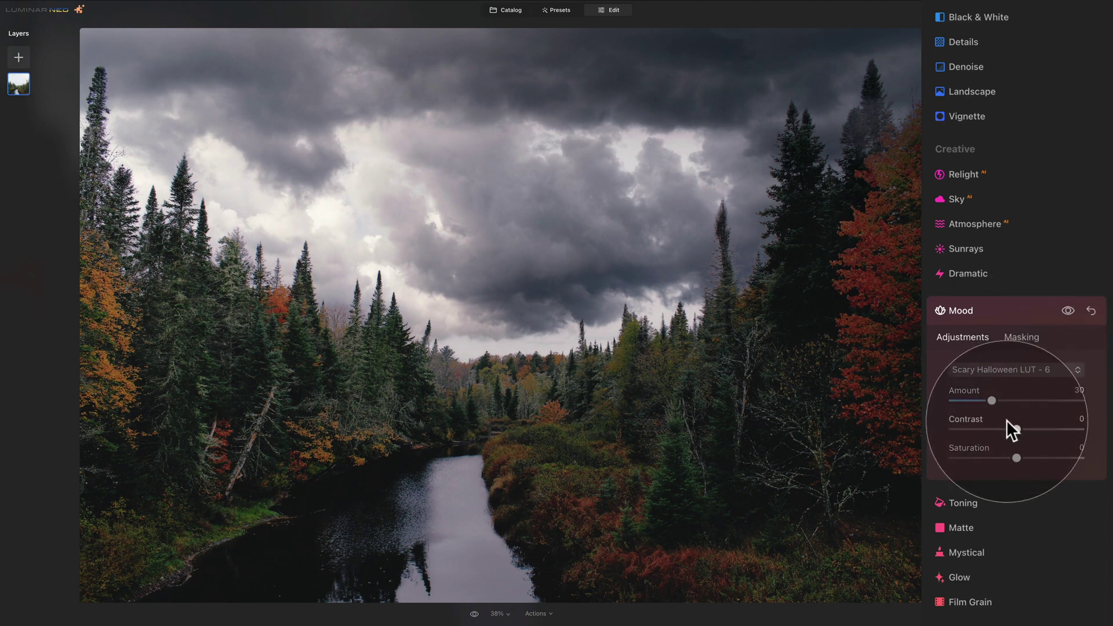
mouse_move(1017, 430)
left_mouse_down()
mouse_move(936, 429)
mouse_move(1024, 430)
left_mouse_up()
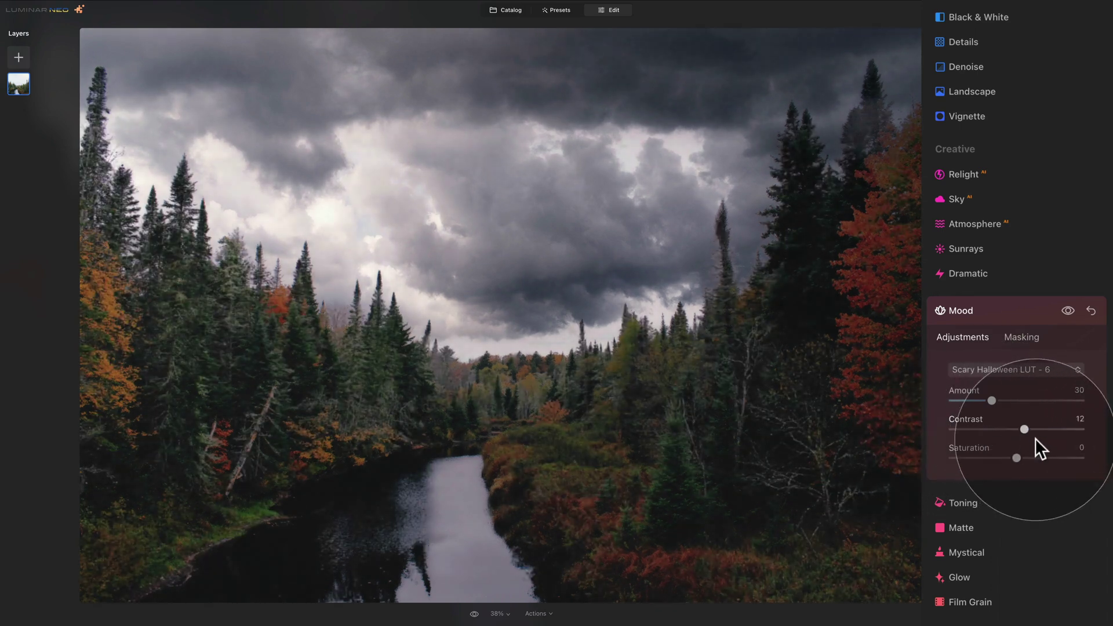
double_click(967, 426)
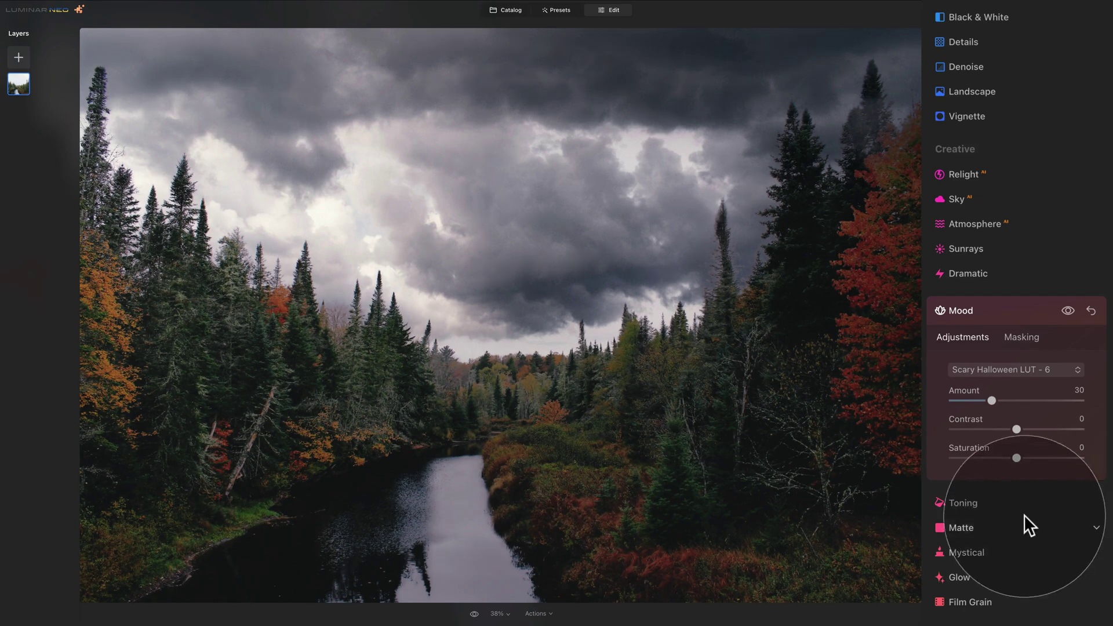
mouse_move(1016, 457)
left_mouse_down()
mouse_move(1053, 458)
mouse_move(962, 453)
mouse_move(1009, 458)
left_mouse_up()
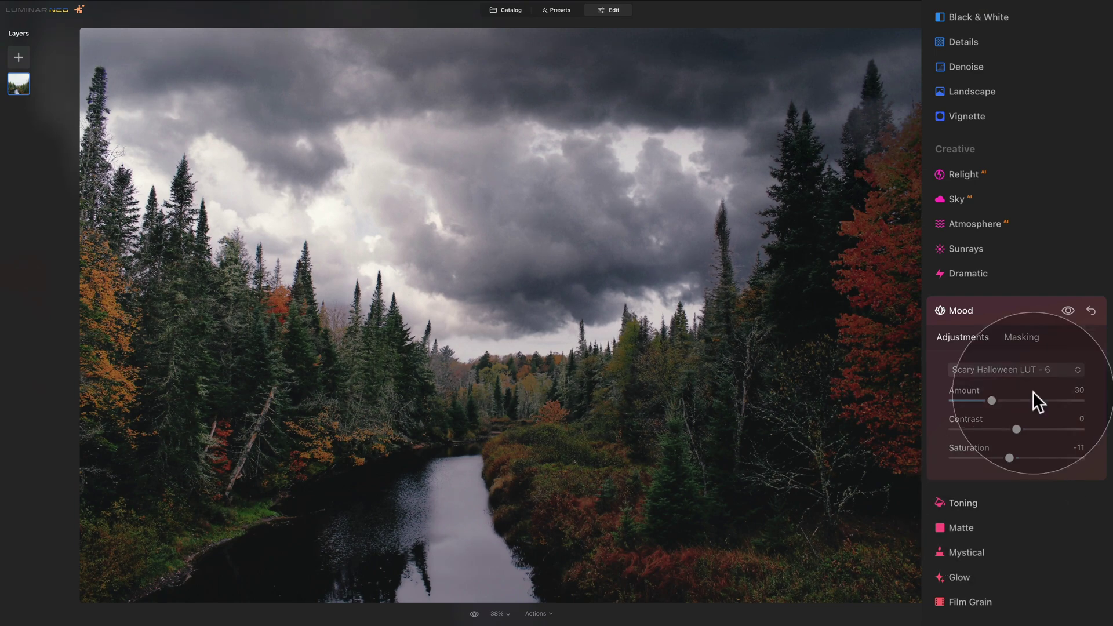
left_click(1068, 311)
left_click(1073, 309)
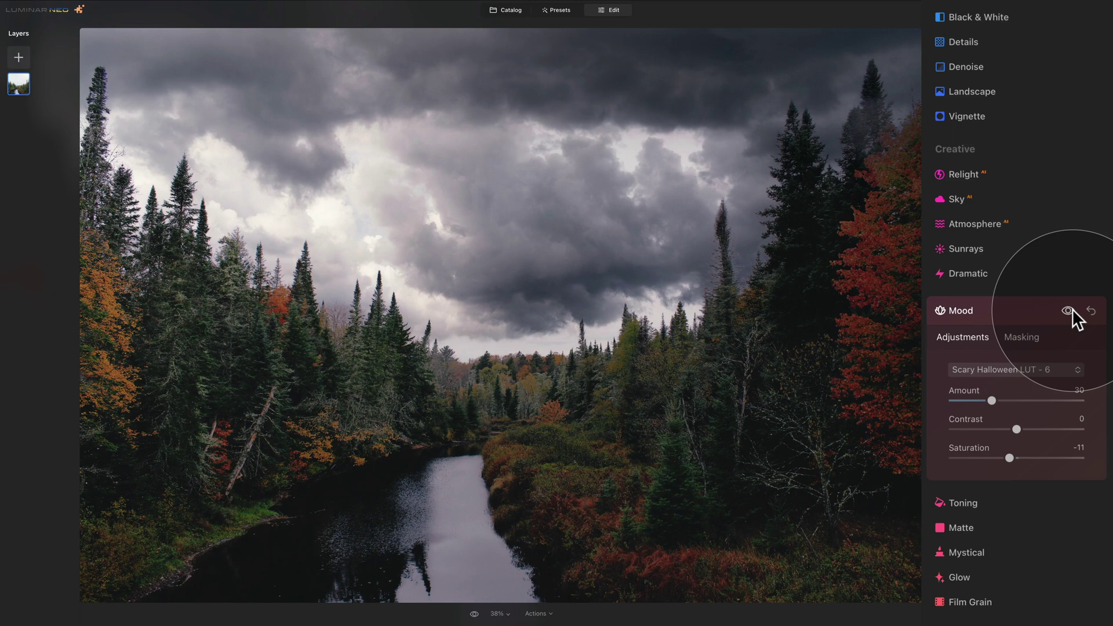
Step: Close the Mood tool and compare the original photo against the storm edit
left_click(1015, 305)
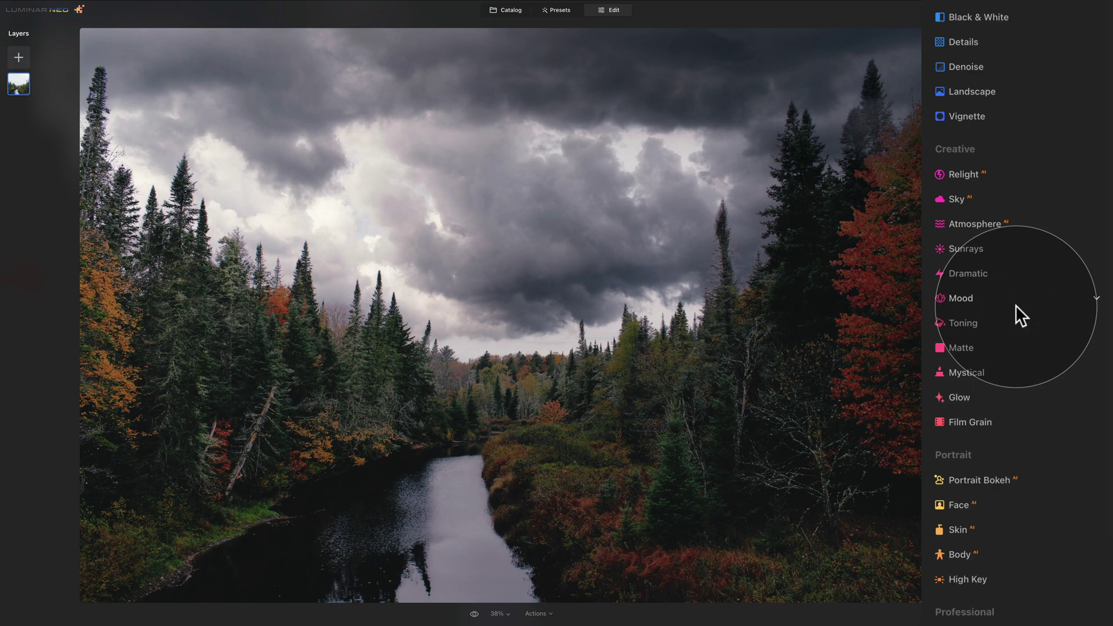
left_click(474, 613)
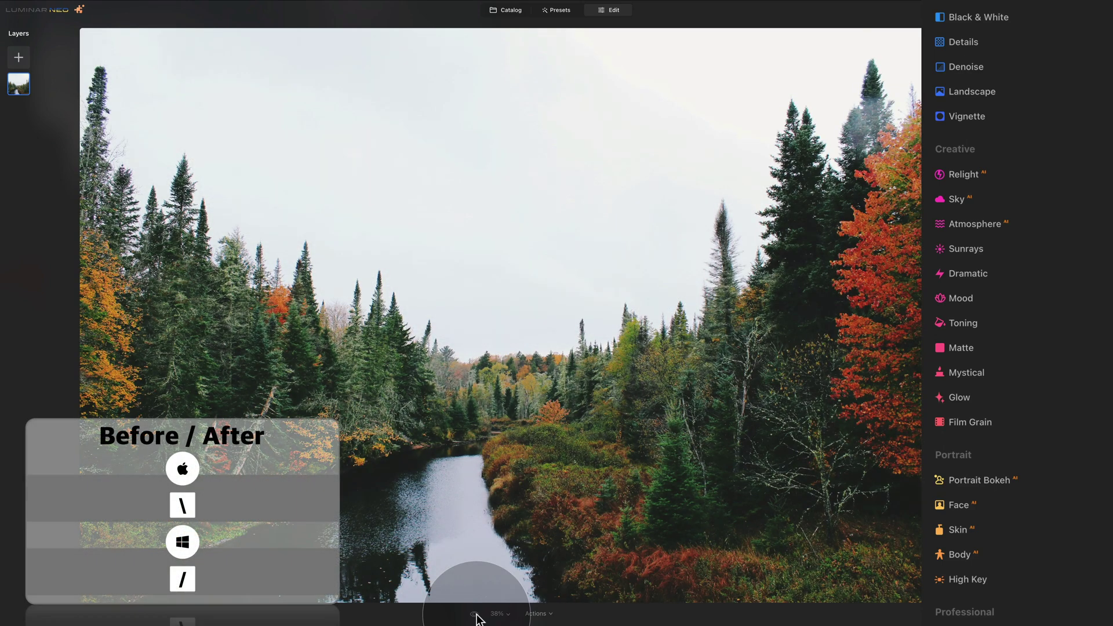
left_click(475, 614)
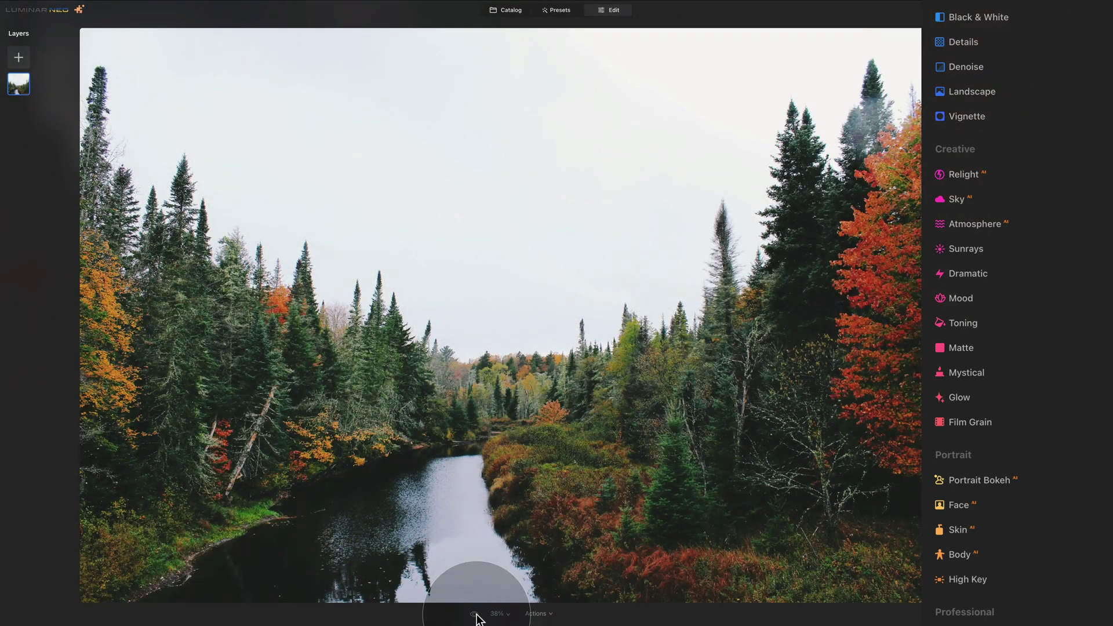
left_click(474, 615)
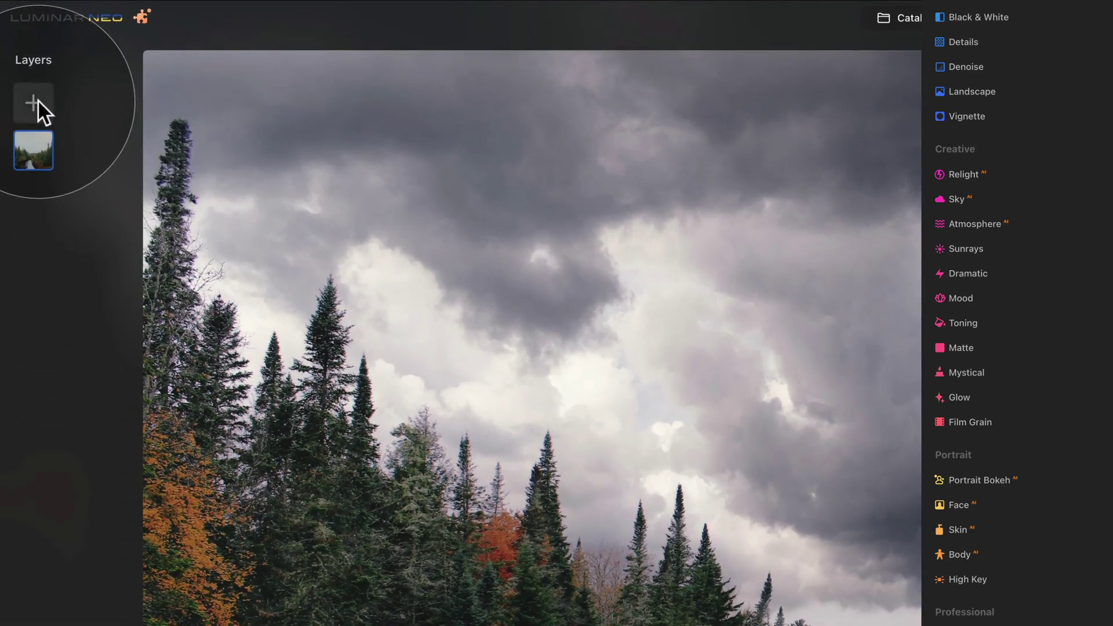
Step: Load Rain Overlay - 11.jpg and place it as a new layer above the forest photo
left_click(22, 70)
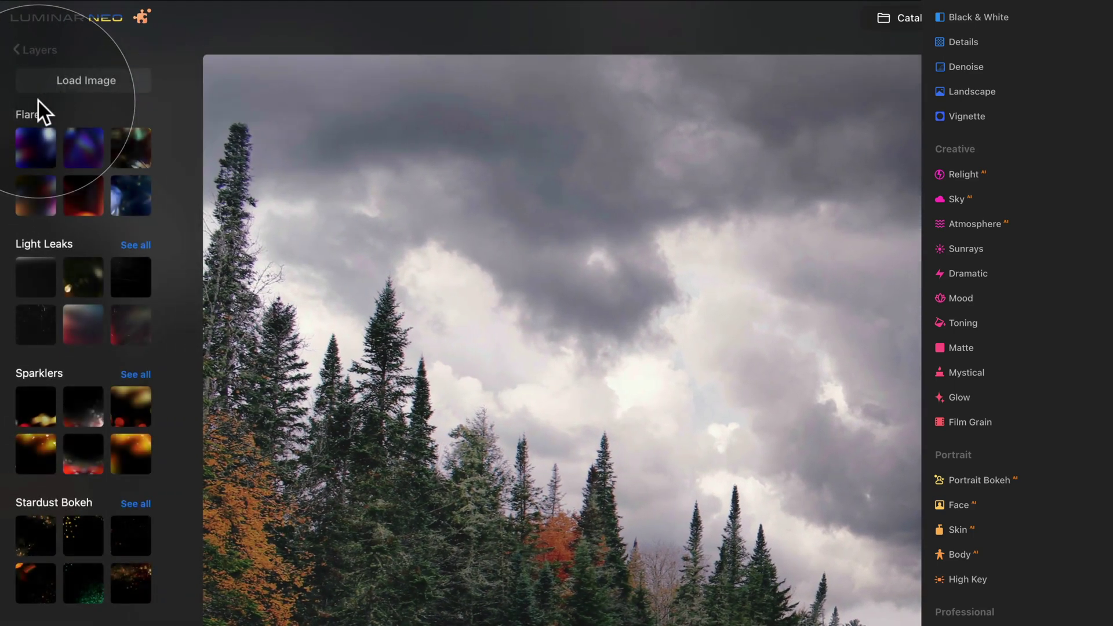
left_click(75, 75)
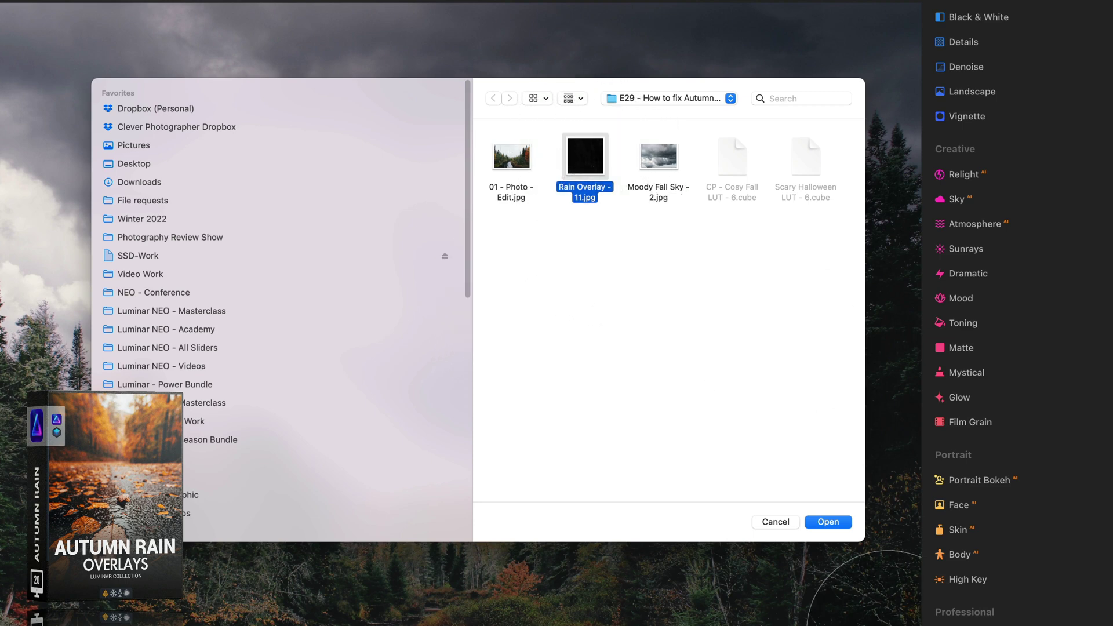
left_click(828, 521)
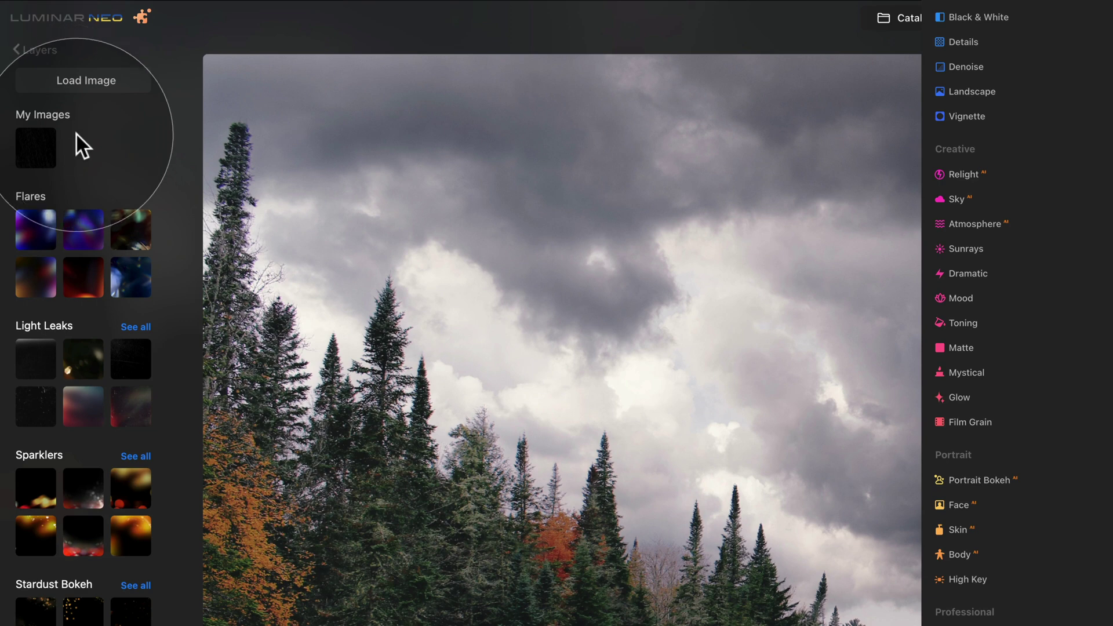
left_click(36, 146)
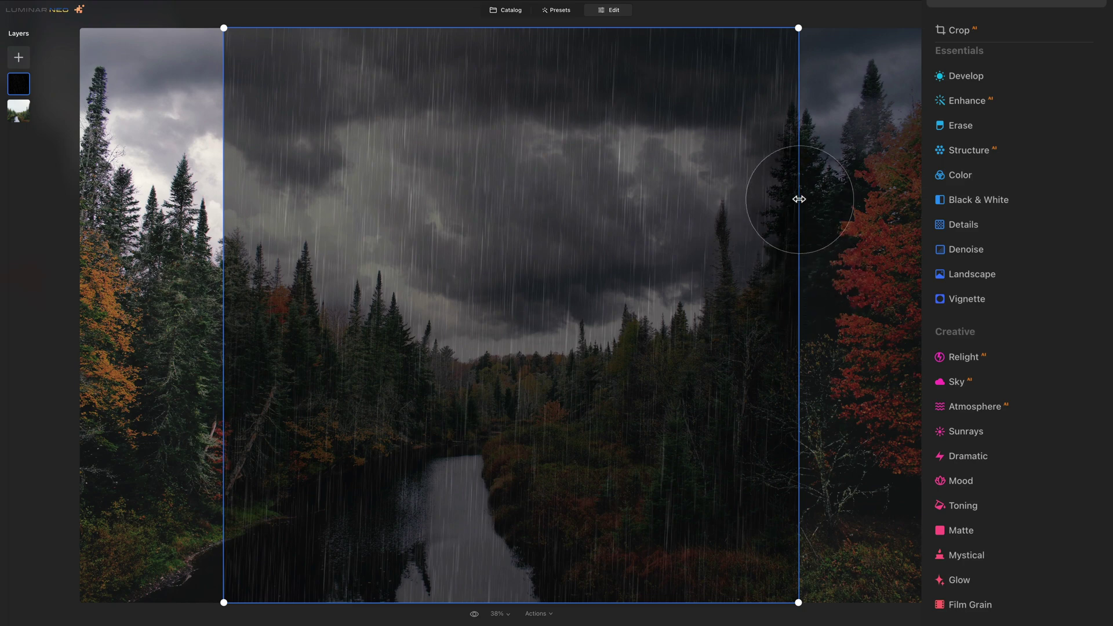
Step: Widen, shift and rotate the rain layer clockwise over the zoomed-out photo
left_click_drag(800, 26, 876, 32)
left_click_drag(759, 162, 736, 186)
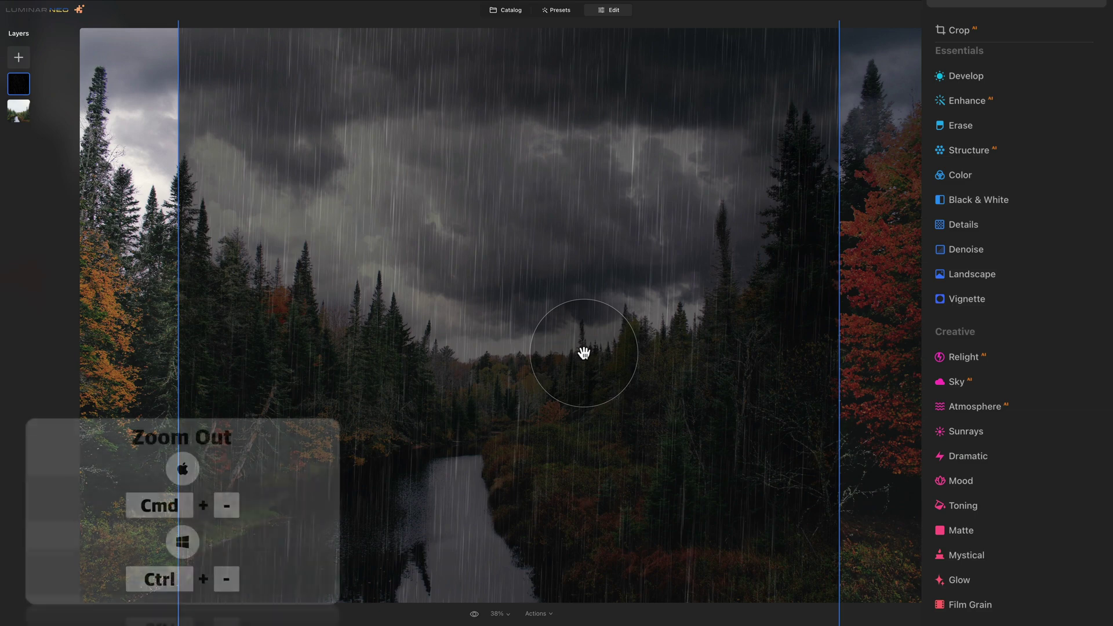
key("super+minus")
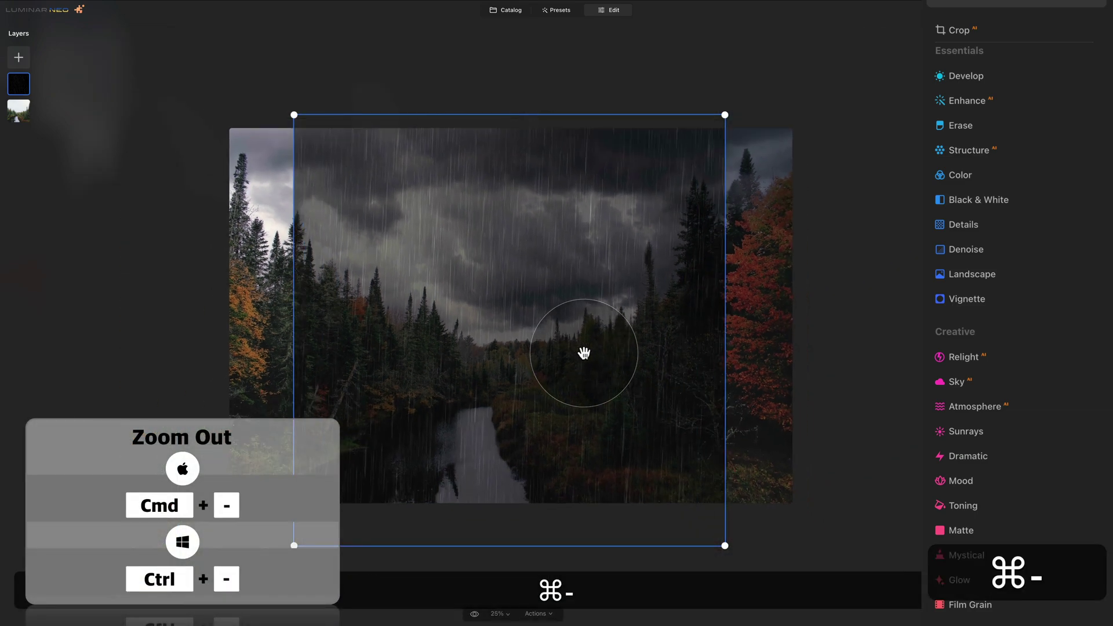
mouse_move(735, 110)
left_mouse_down()
mouse_move(752, 126)
mouse_move(750, 114)
left_mouse_up()
left_click_drag(670, 219, 676, 202)
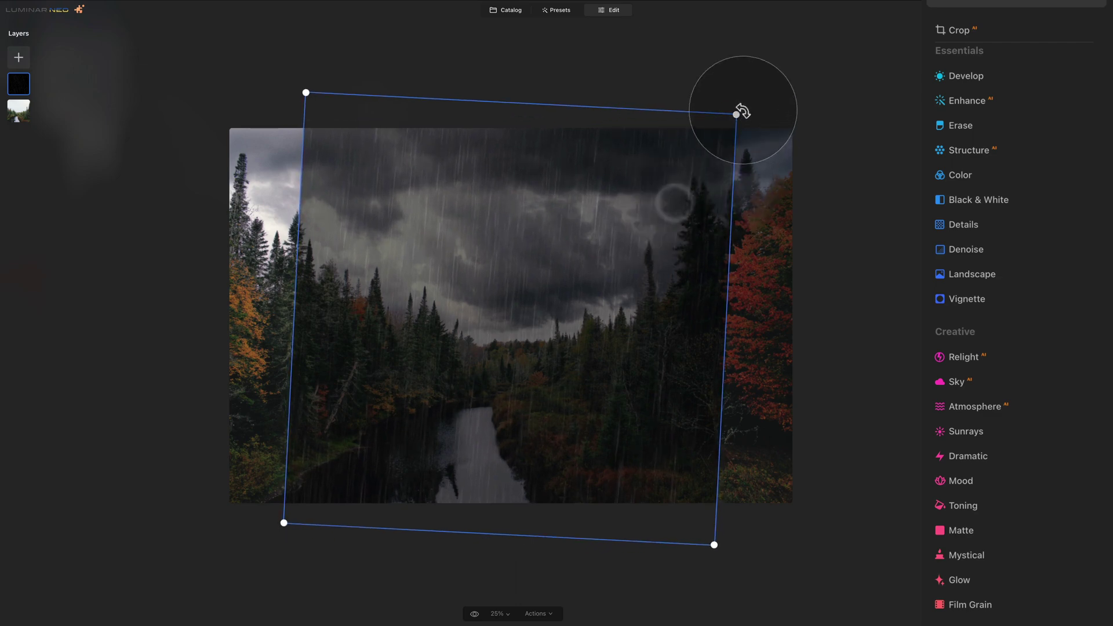
Step: Enlarge and reposition the tilted rain layer until it covers the whole frame
left_click_drag(735, 114, 819, 23)
left_click_drag(698, 179, 614, 215)
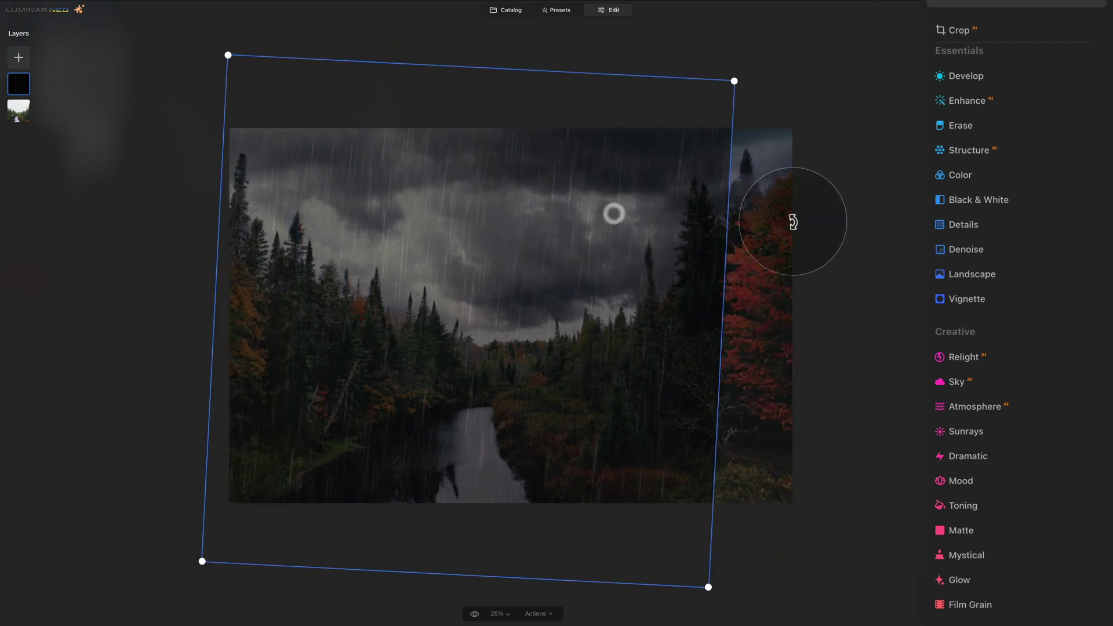
left_click_drag(735, 82, 775, 43)
left_click_drag(762, 187, 817, 184)
left_click_drag(642, 41, 644, 82)
left_click_drag(623, 572, 626, 539)
left_click_drag(599, 286, 598, 294)
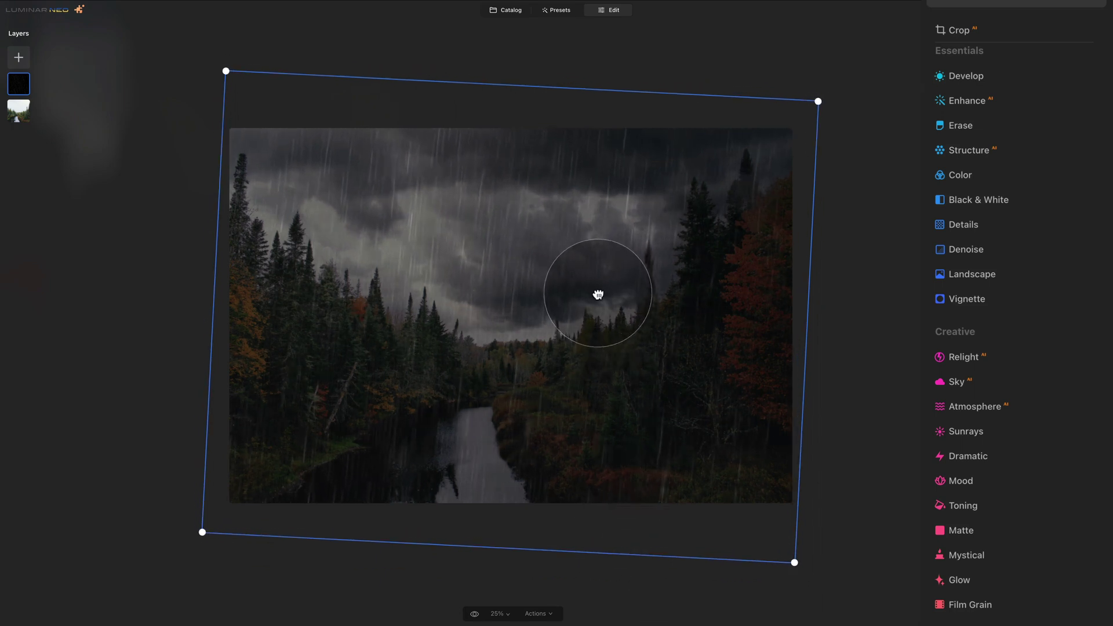
left_click_drag(819, 298, 822, 300)
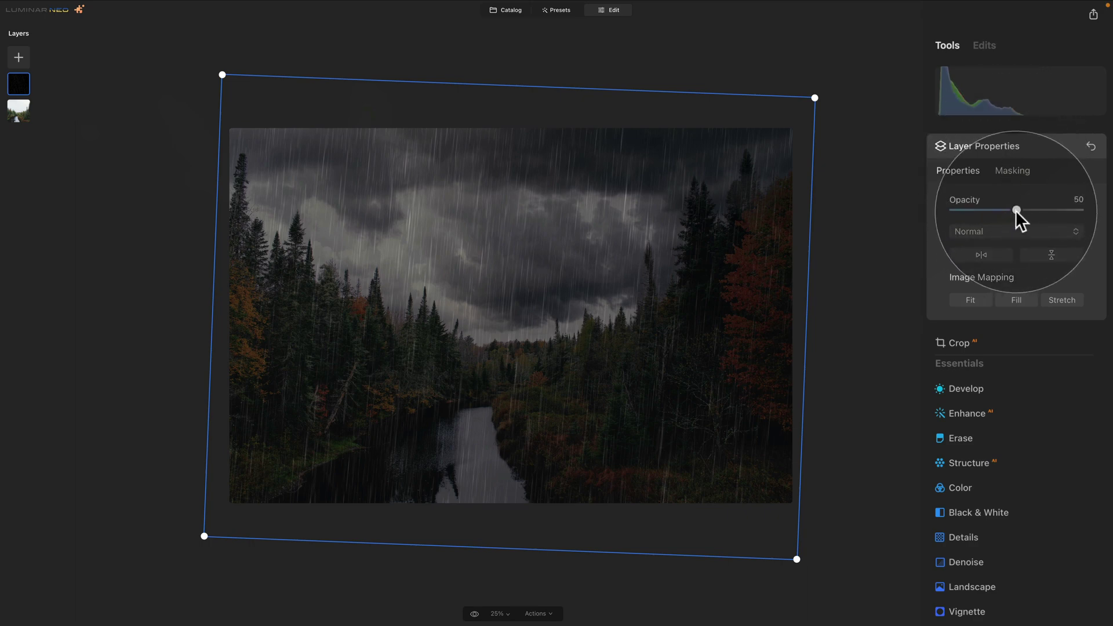
Step: Blend the rain layer in Screen mode at Opacity 45 and commit the change
left_click_drag(1018, 209, 1099, 222)
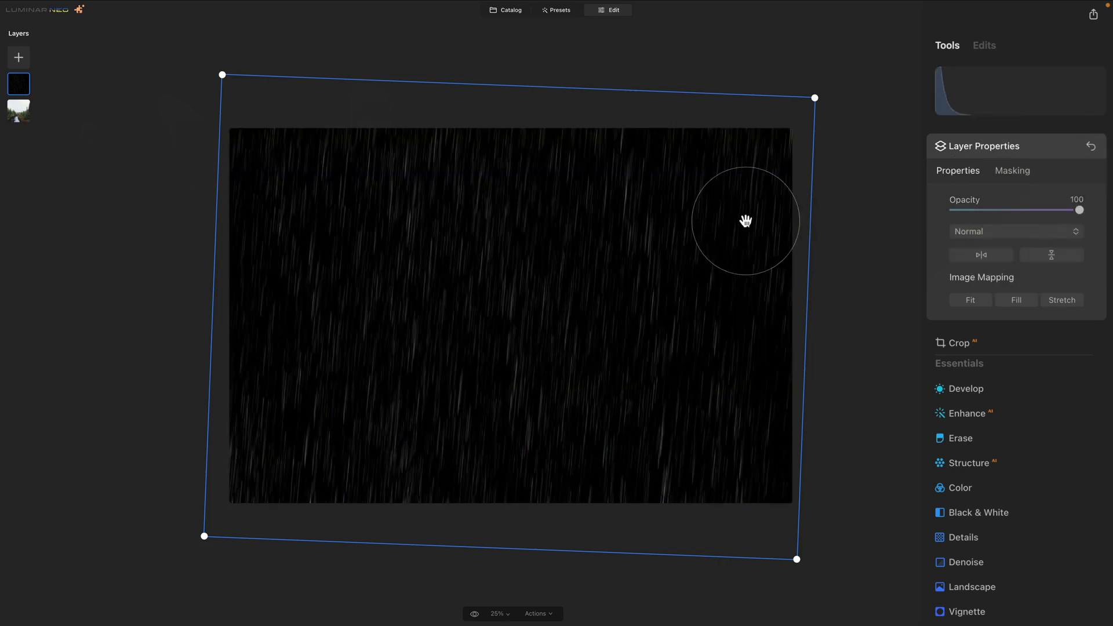
left_click(1013, 232)
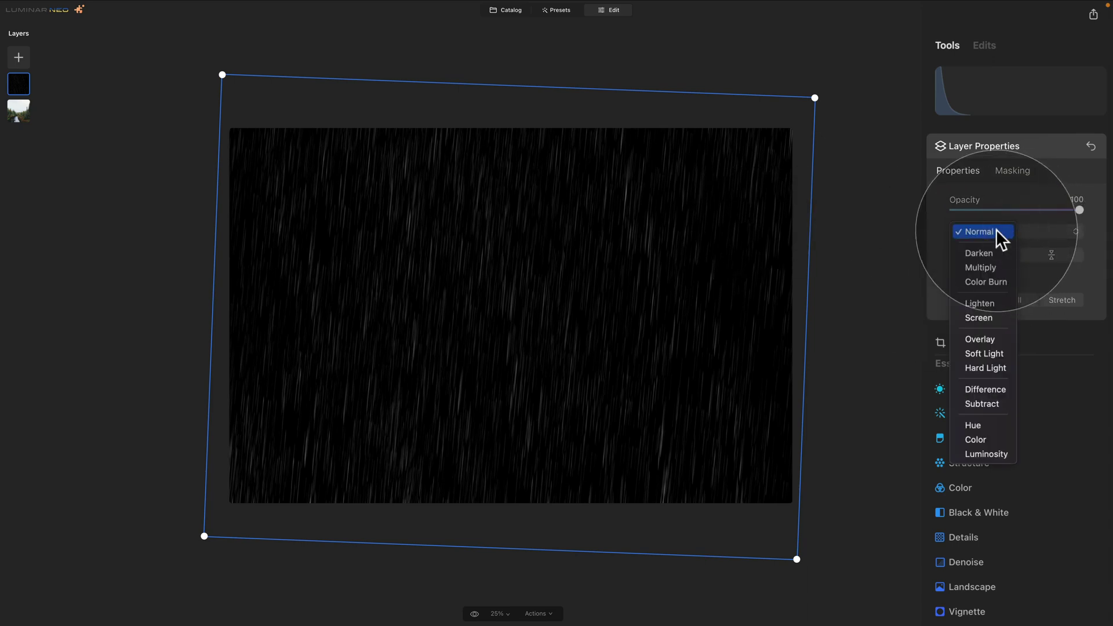
left_click(985, 316)
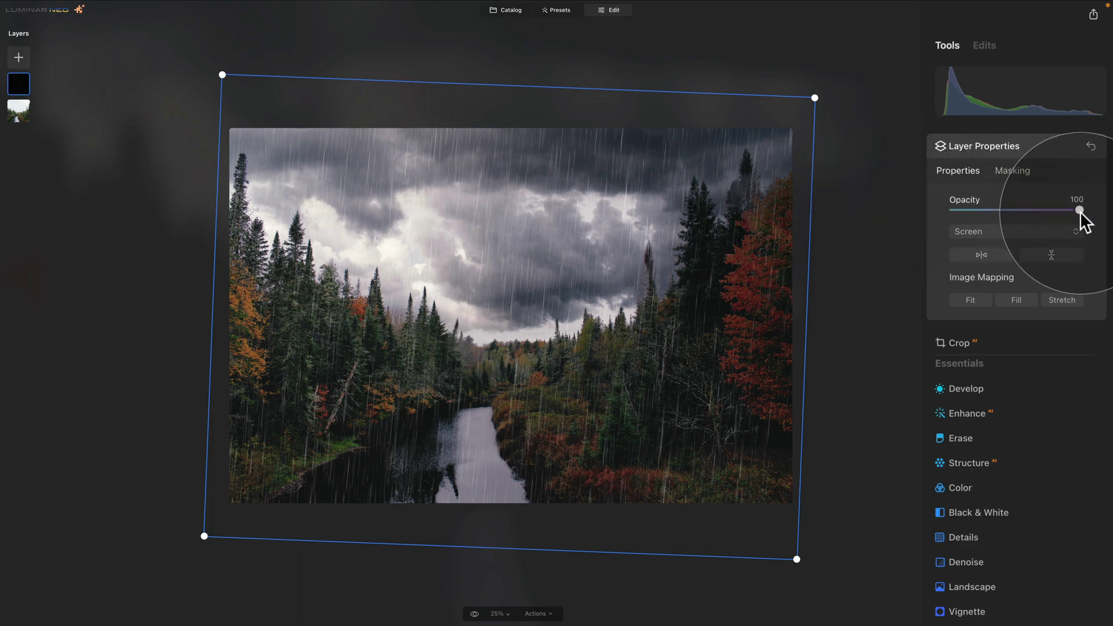
left_click_drag(1078, 211, 1011, 208)
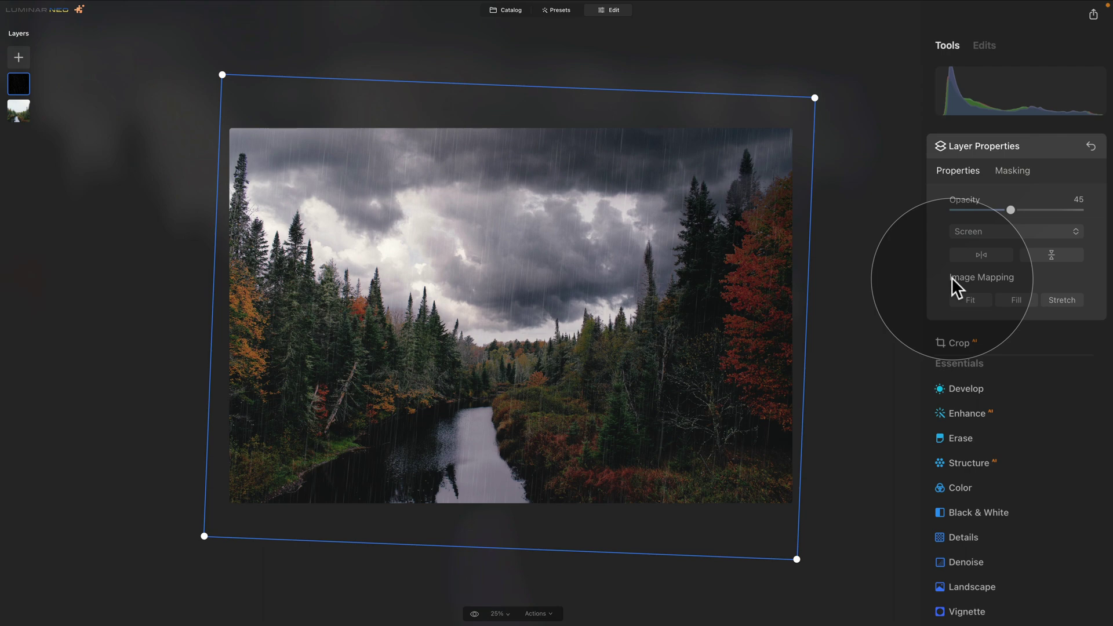
key("Return")
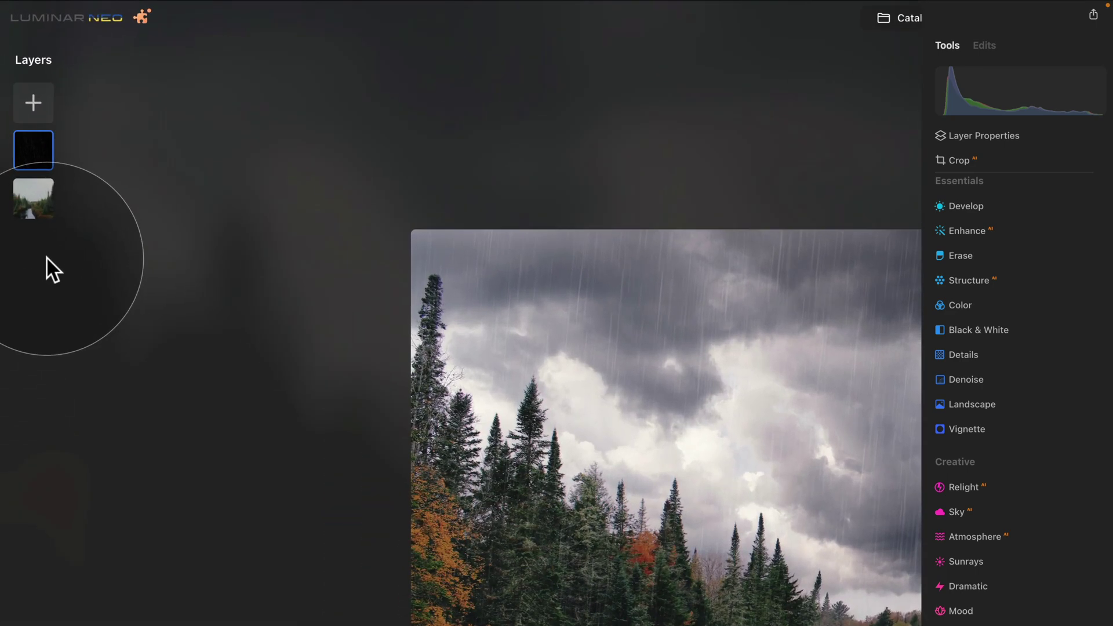
Step: Select the bottom forest-and-river photo layer beneath the rain overlay
left_click(33, 204)
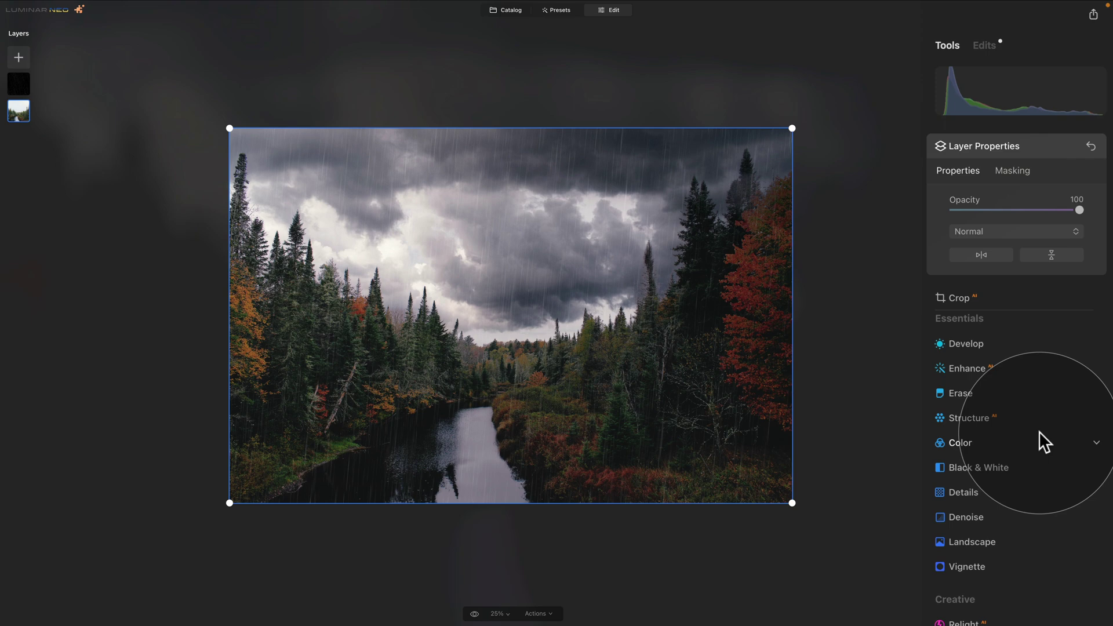
Step: Apply Atmosphere in Layered Fog mode with Amount 93 and Depth 51
scroll(1022, 411, "down", 2)
scroll(1019, 411, "down", 3)
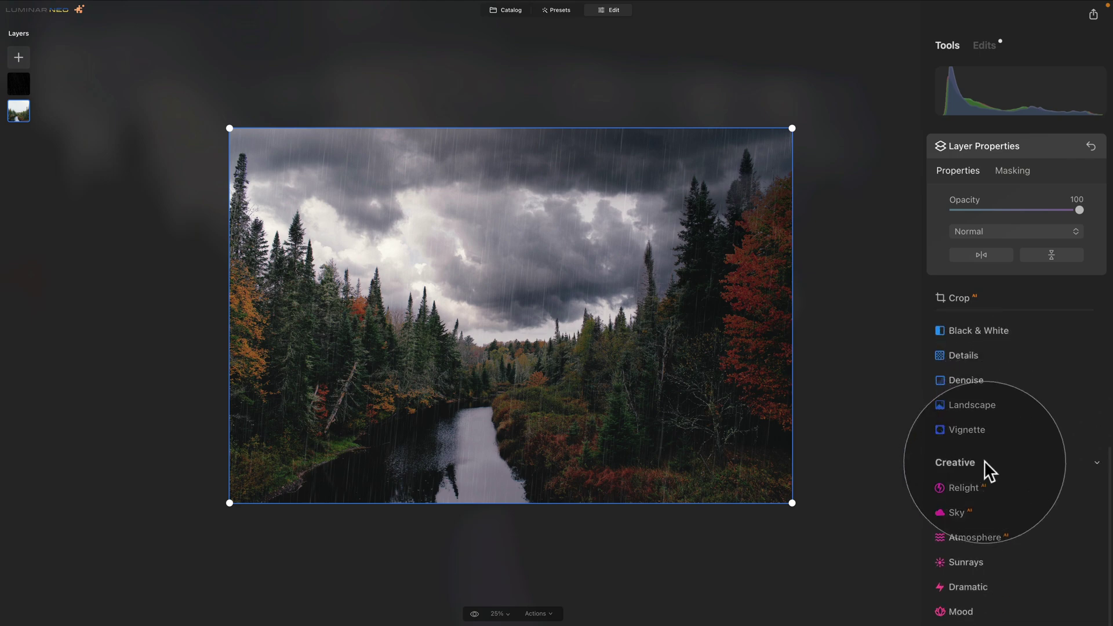
scroll(984, 460, "down", 10)
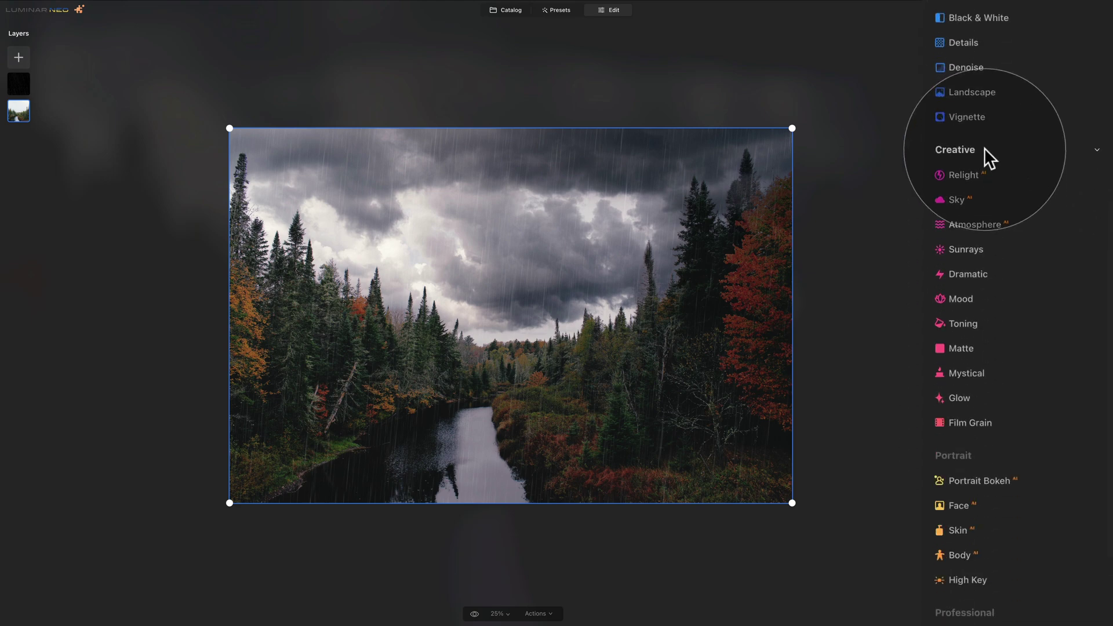
left_click(993, 224)
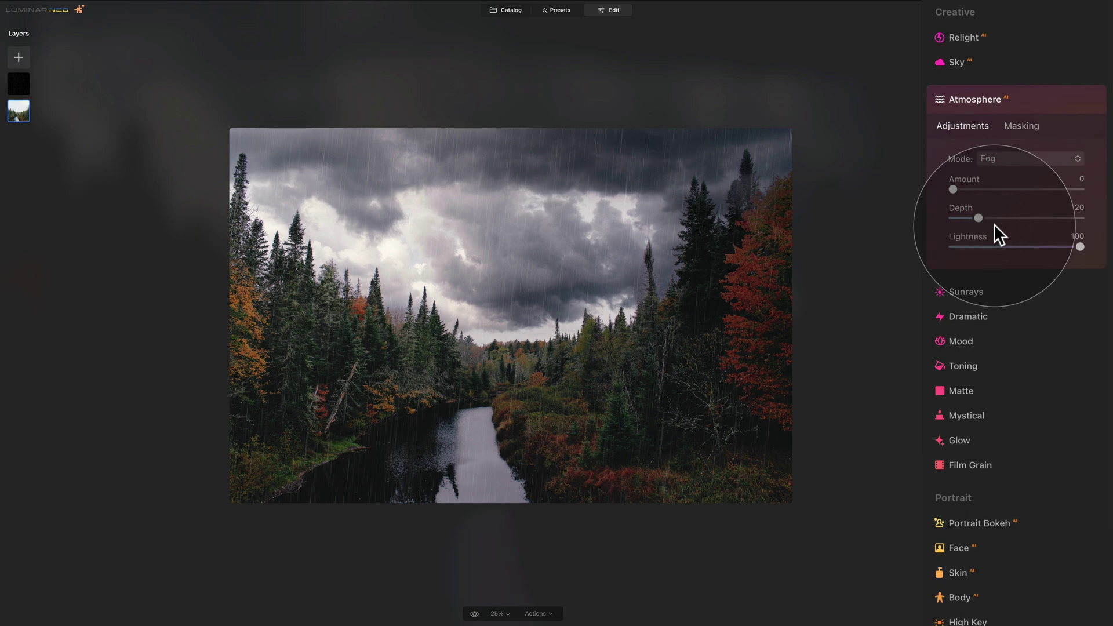
left_click(1034, 158)
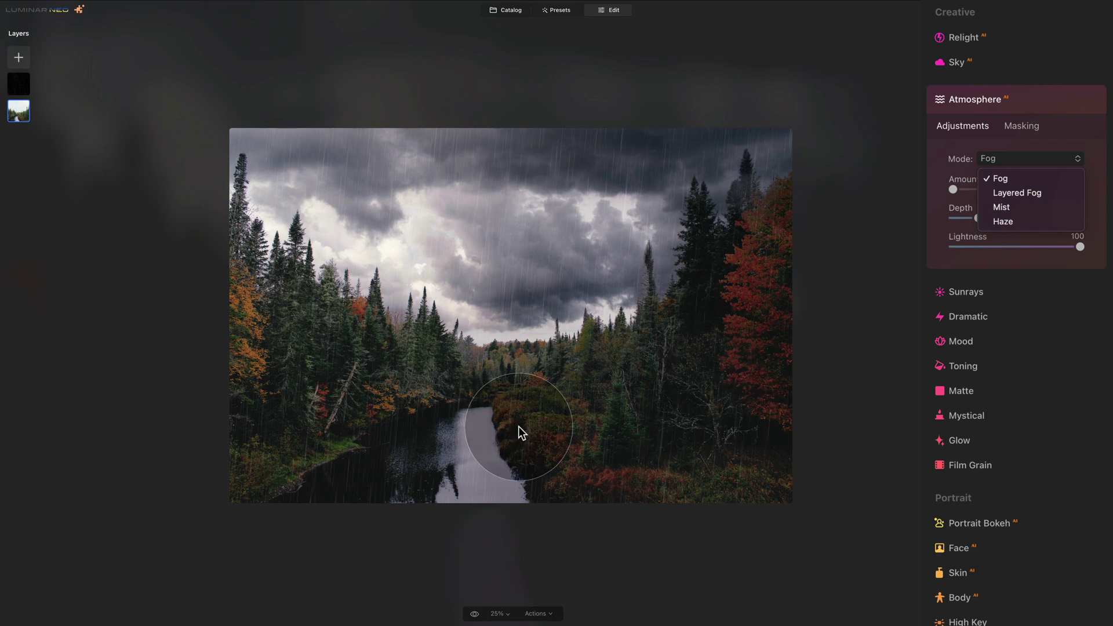
left_click(1053, 192)
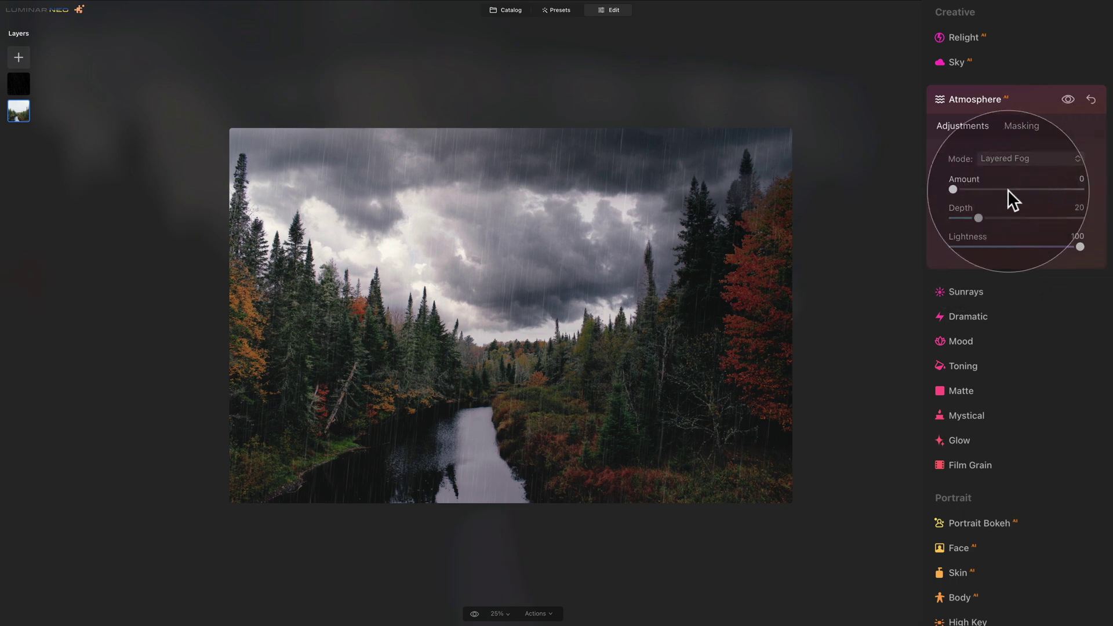
left_click(956, 189)
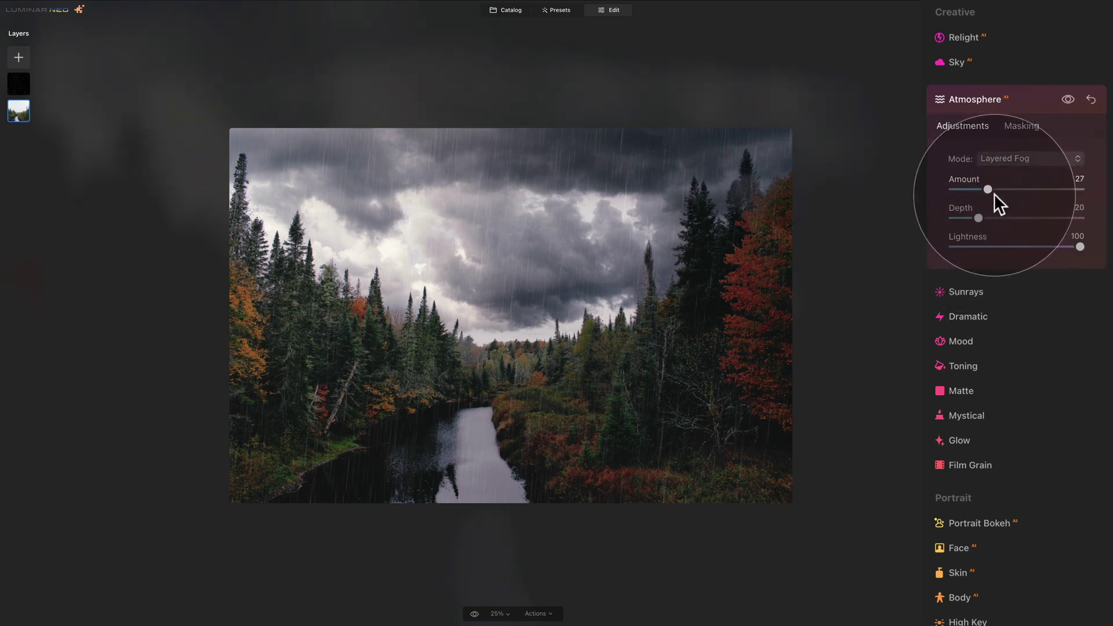
left_click_drag(996, 193, 1074, 206)
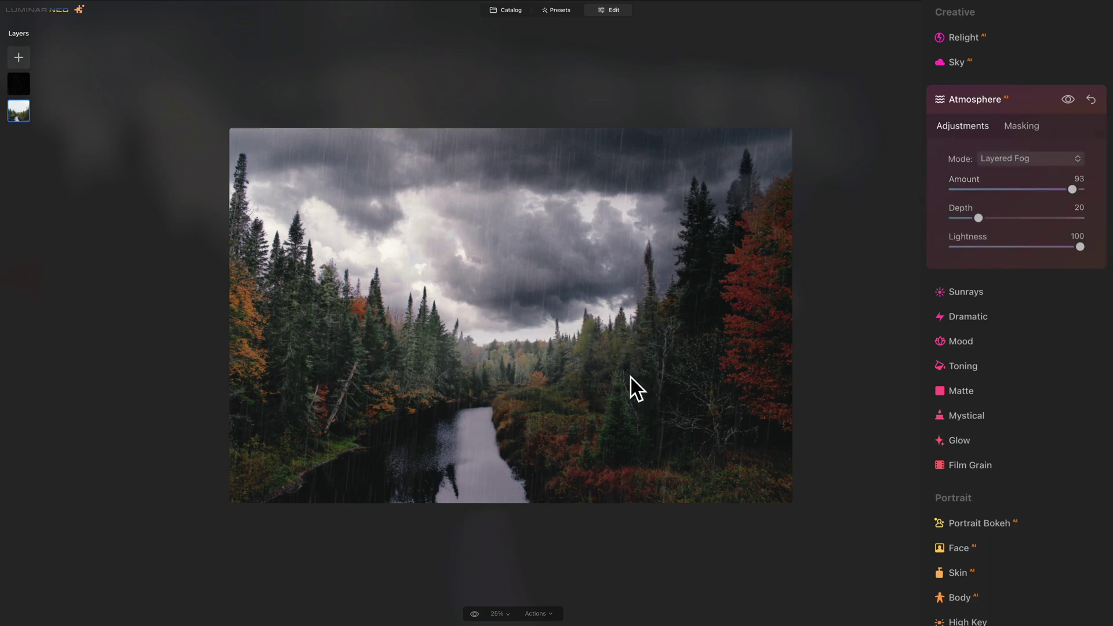
mouse_move(553, 352)
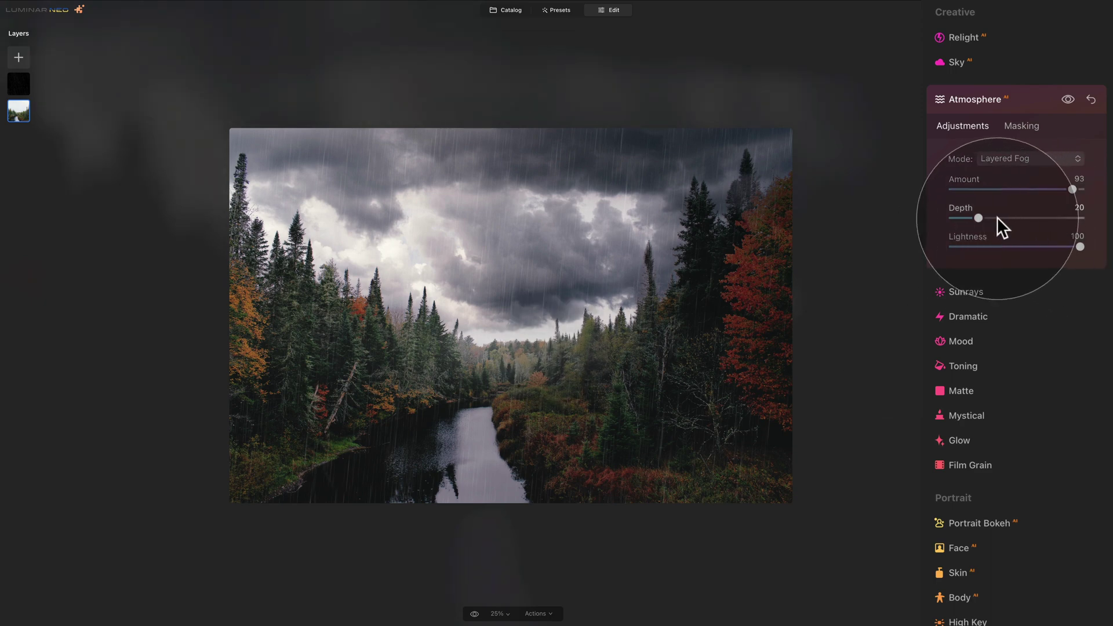
left_click_drag(978, 218, 1022, 219)
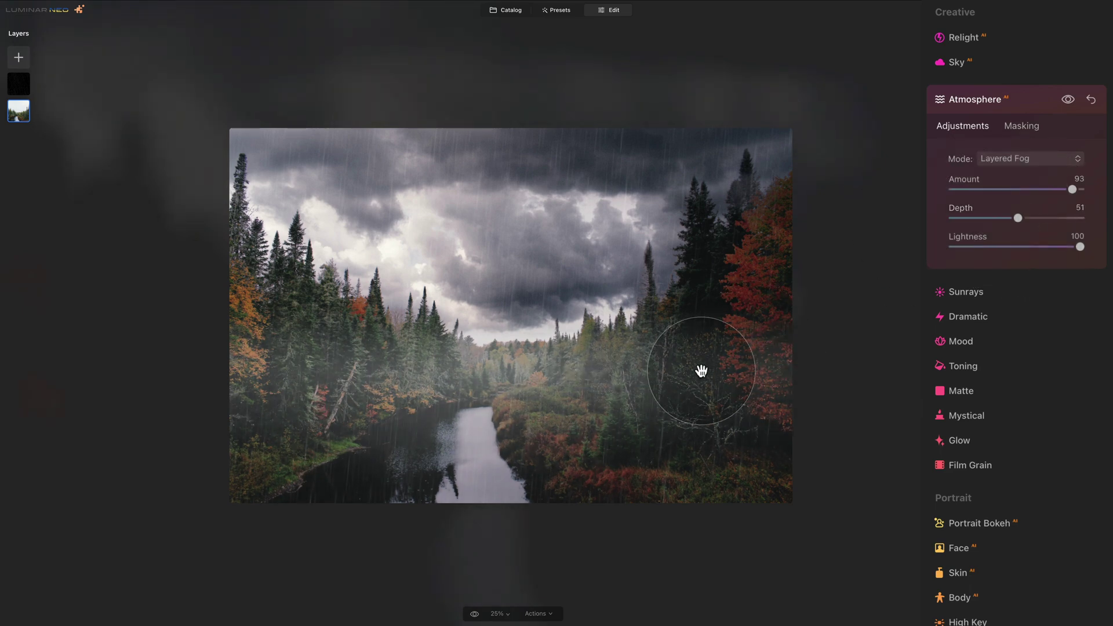
Step: Switch the atmosphere to Haze and reduce its Depth to 34
left_click(1026, 156)
left_click(1024, 217)
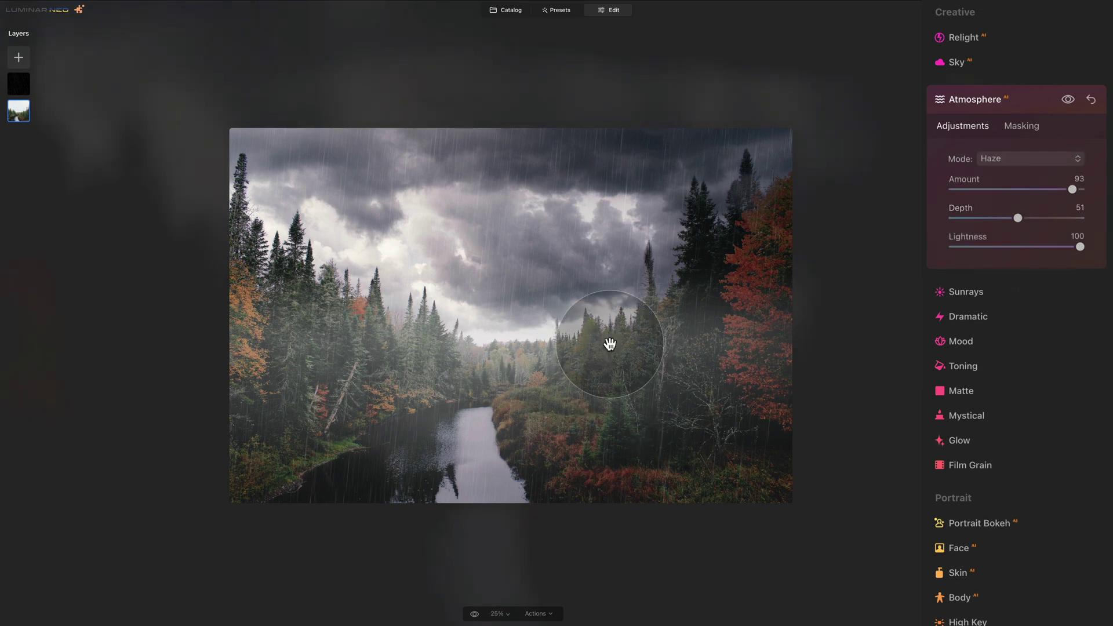
mouse_move(1015, 218)
left_mouse_down()
mouse_move(976, 217)
mouse_move(997, 216)
left_mouse_up()
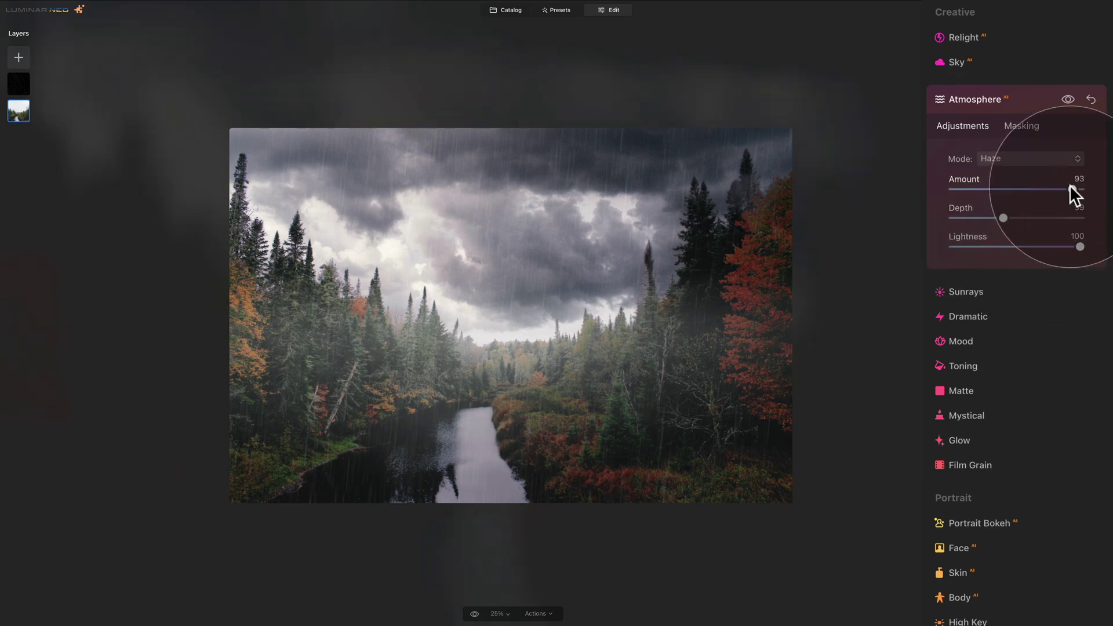
left_click_drag(1069, 185, 1045, 183)
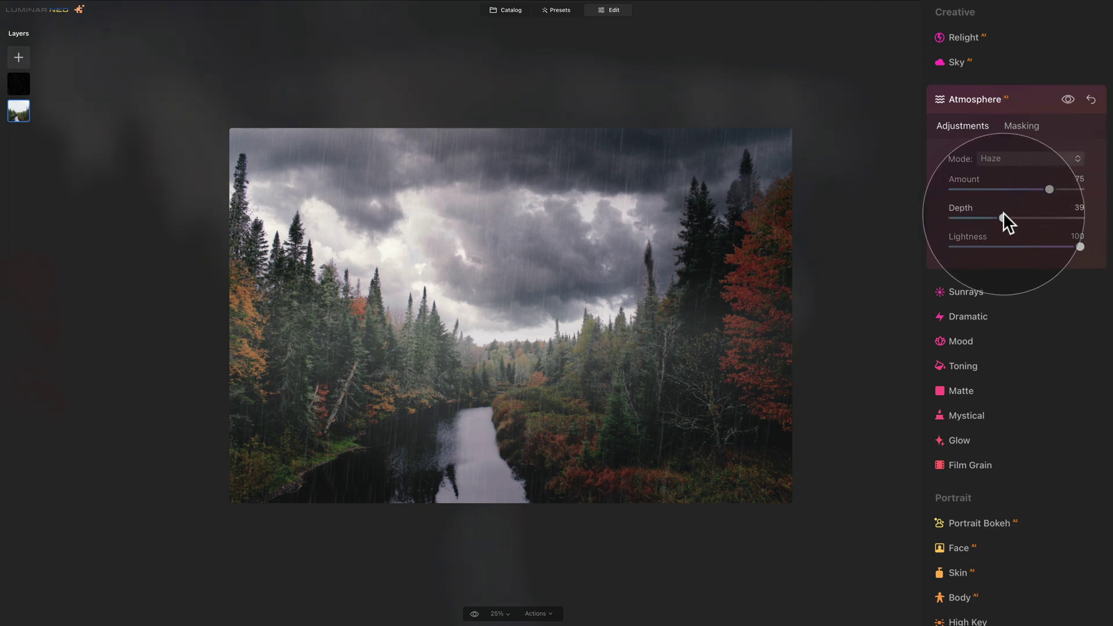
left_click_drag(1002, 215, 995, 219)
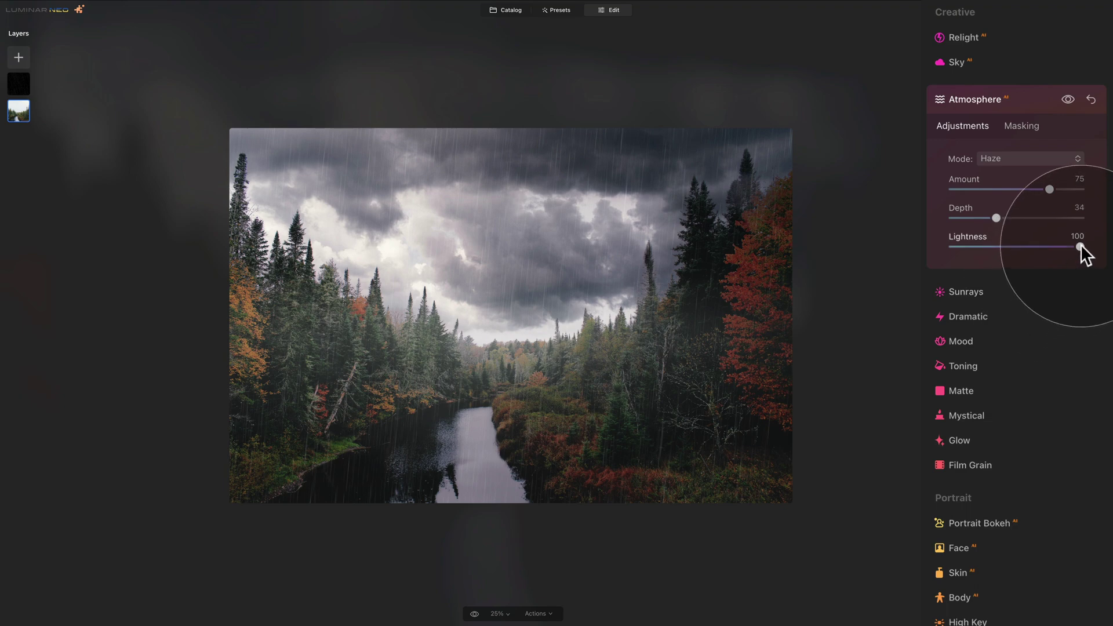
Step: Set haze Lightness to 90 and Amount to 70, comparing with the effect hidden
left_click_drag(1081, 246, 873, 377)
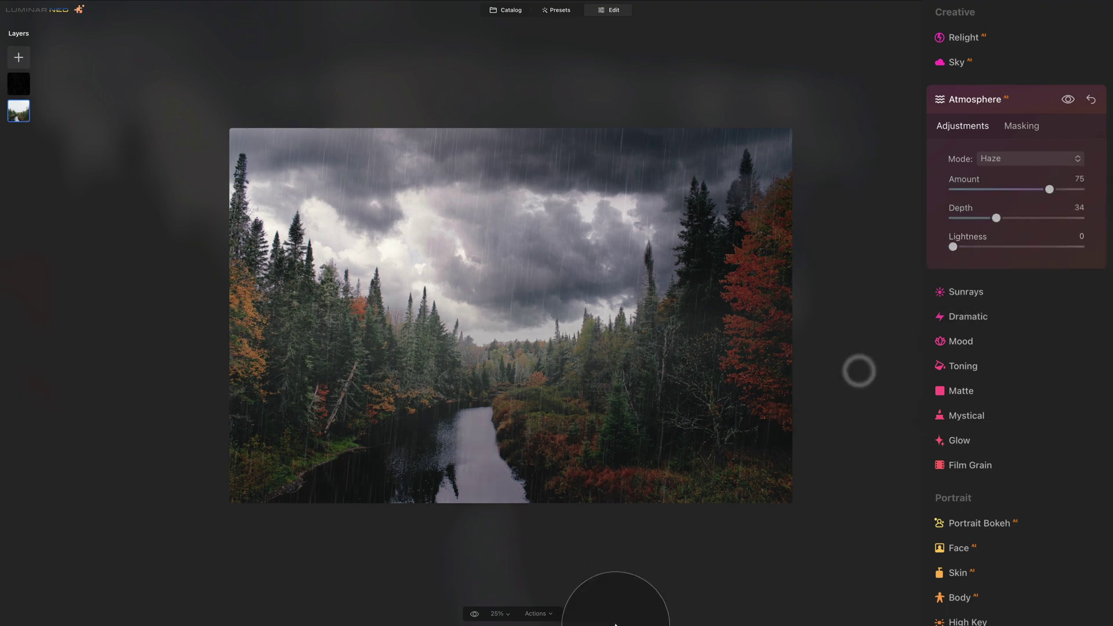
left_click_drag(1014, 247, 1070, 248)
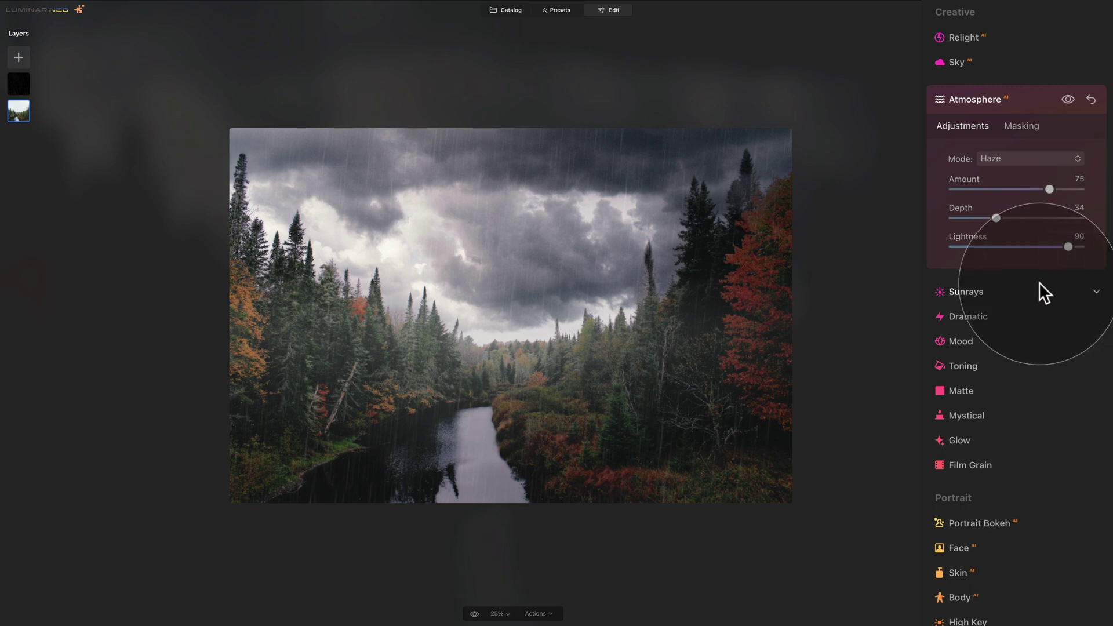
left_click(1067, 99)
left_click(1066, 99)
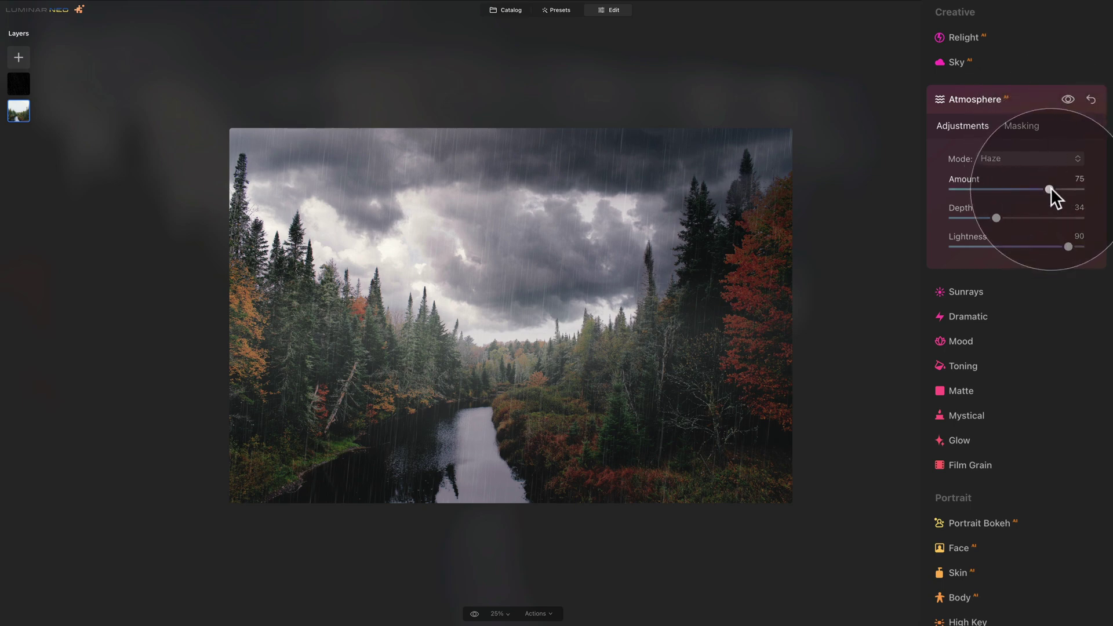
left_click_drag(1049, 186, 1043, 188)
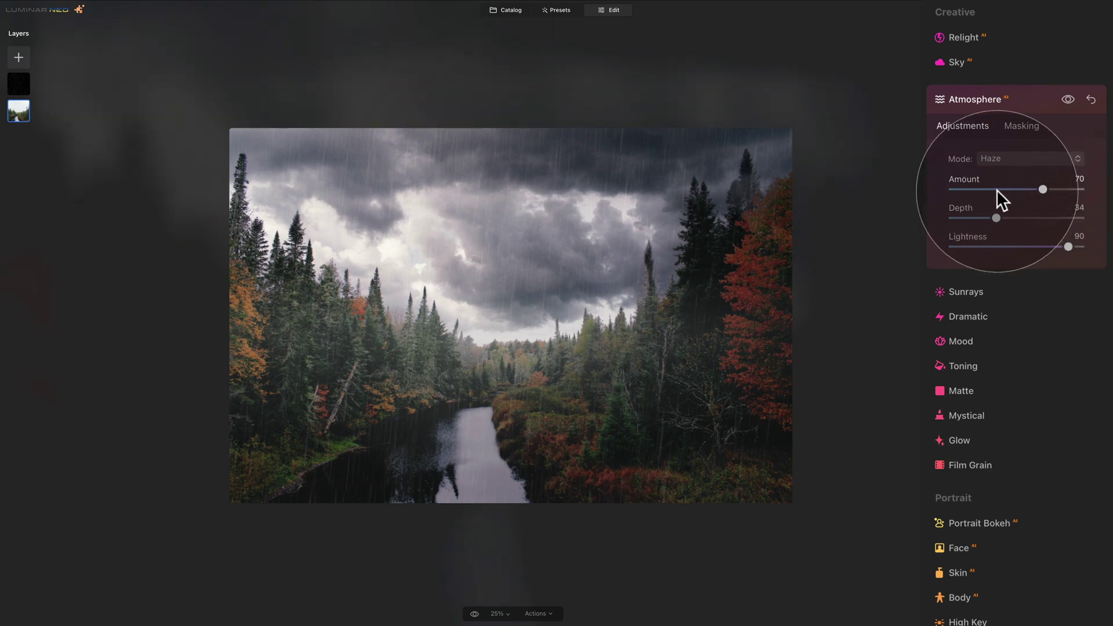
left_click(982, 98)
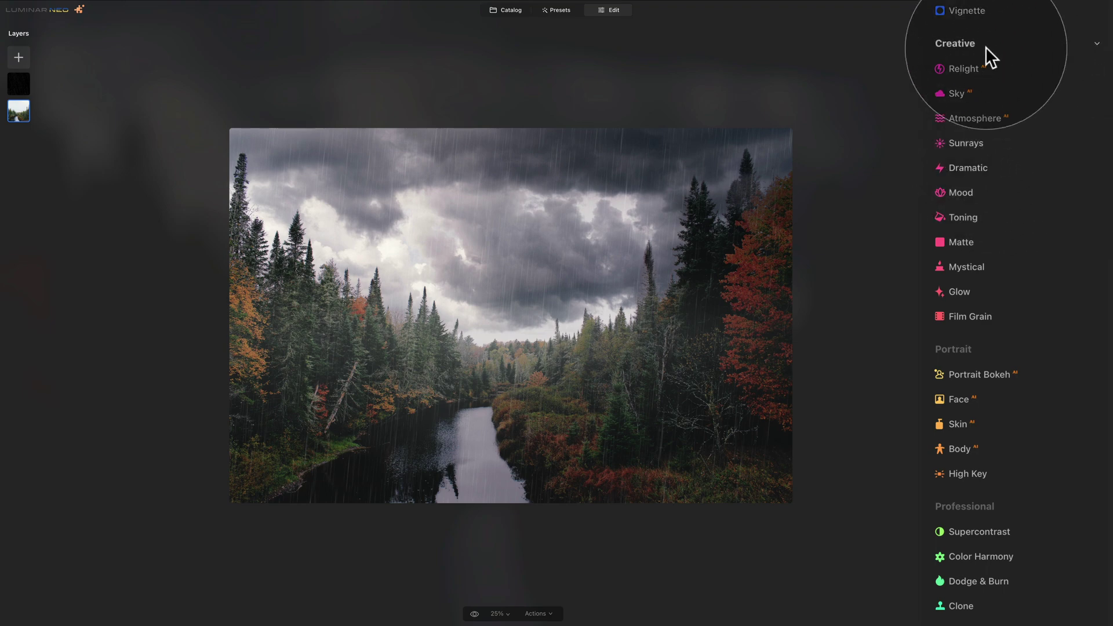
Step: Set Dramatic Amount to 14 with Local Contrast 60, comparing with the effect hidden
left_click(980, 166)
scroll(979, 165, "down", 1)
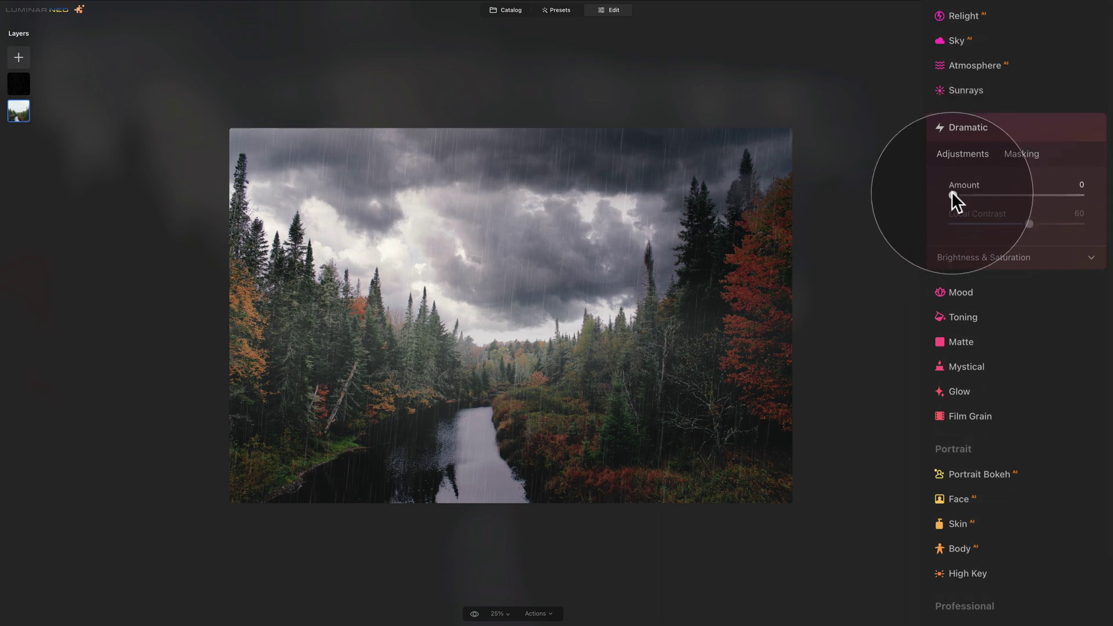
mouse_move(952, 195)
left_mouse_down()
mouse_move(987, 193)
mouse_move(961, 193)
left_mouse_up()
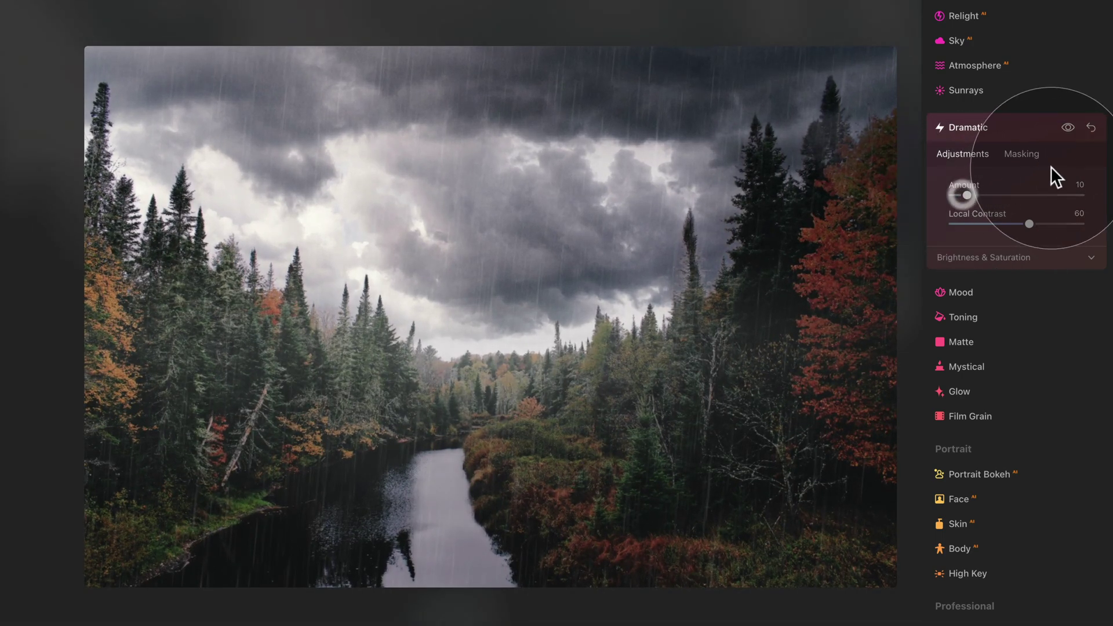
left_click(1068, 128)
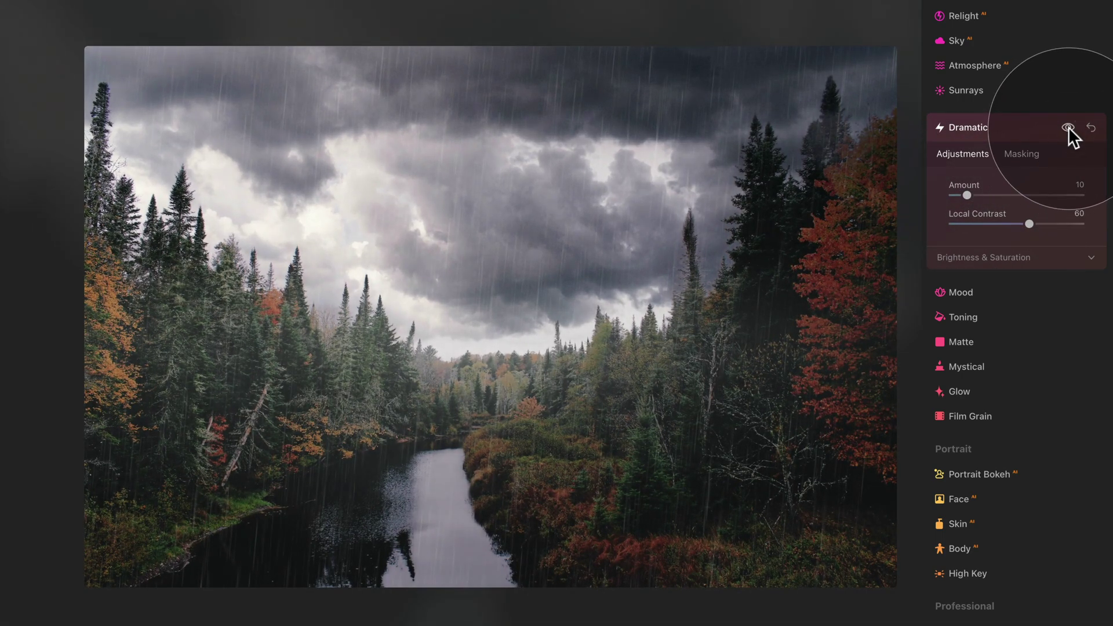
left_click_drag(964, 196, 973, 196)
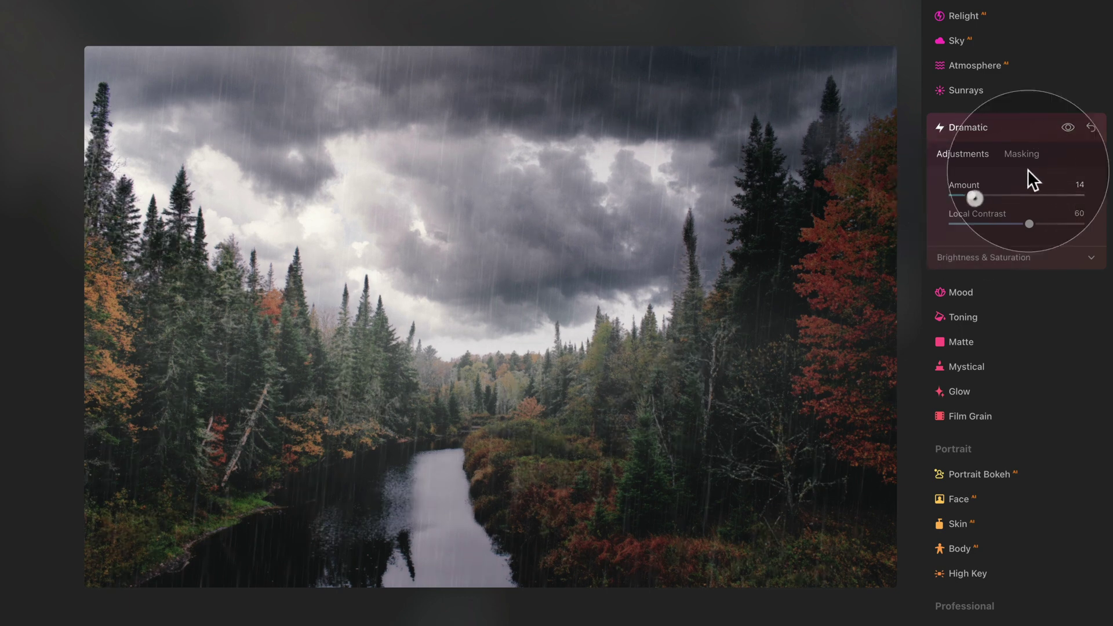
left_click(1066, 127)
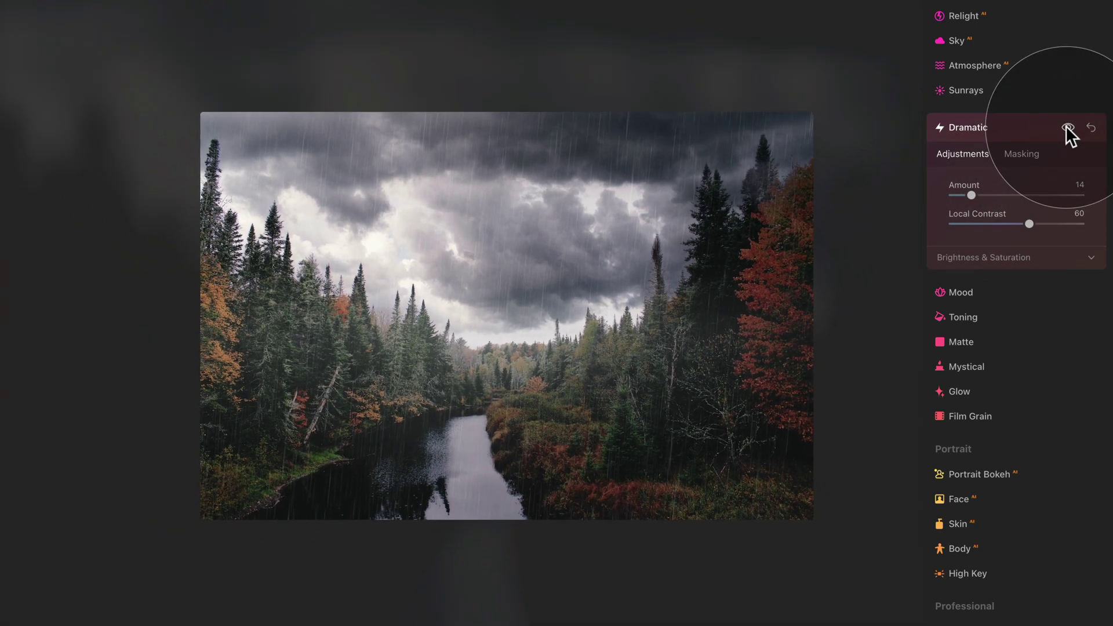
Step: Fit the photo to the window, close Dramatic, and compare the stormy edit with the original
key("super+0")
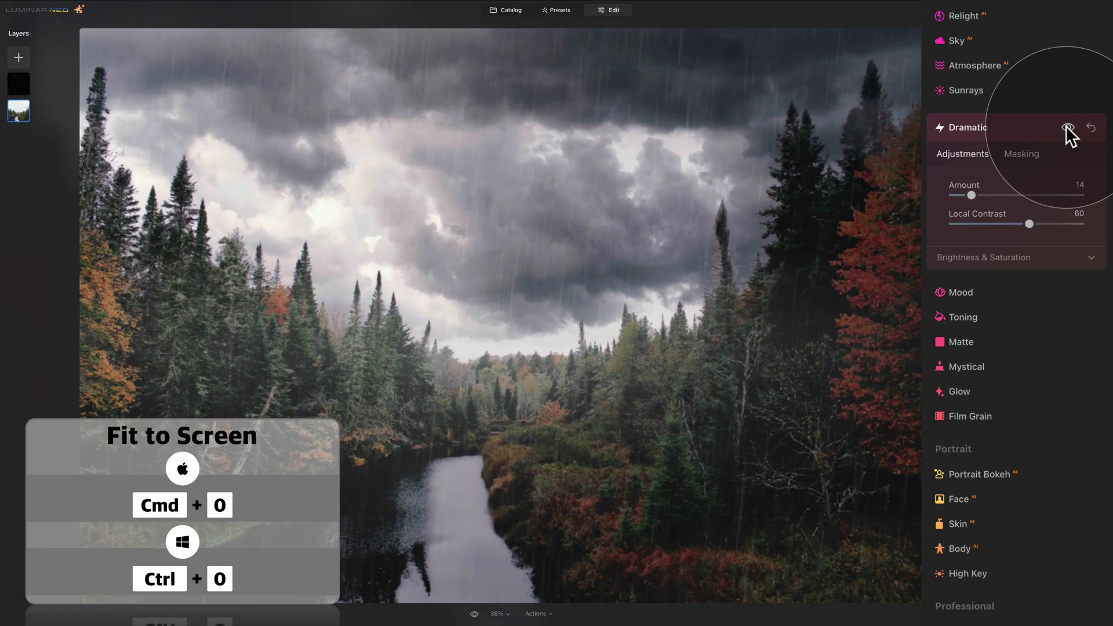
left_click(1018, 122)
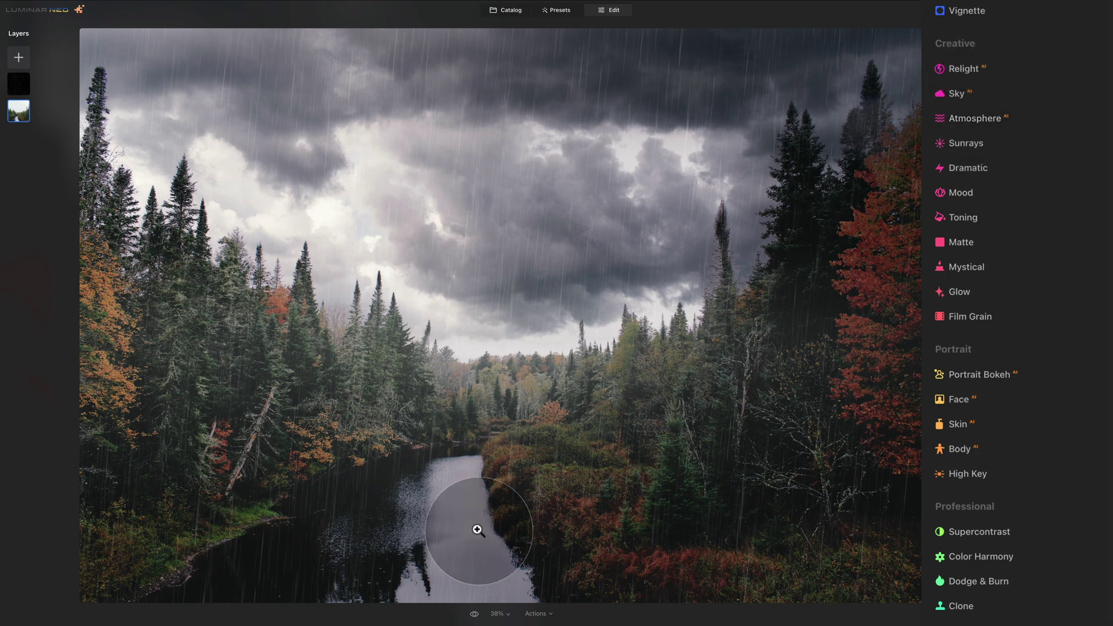
left_click(474, 615)
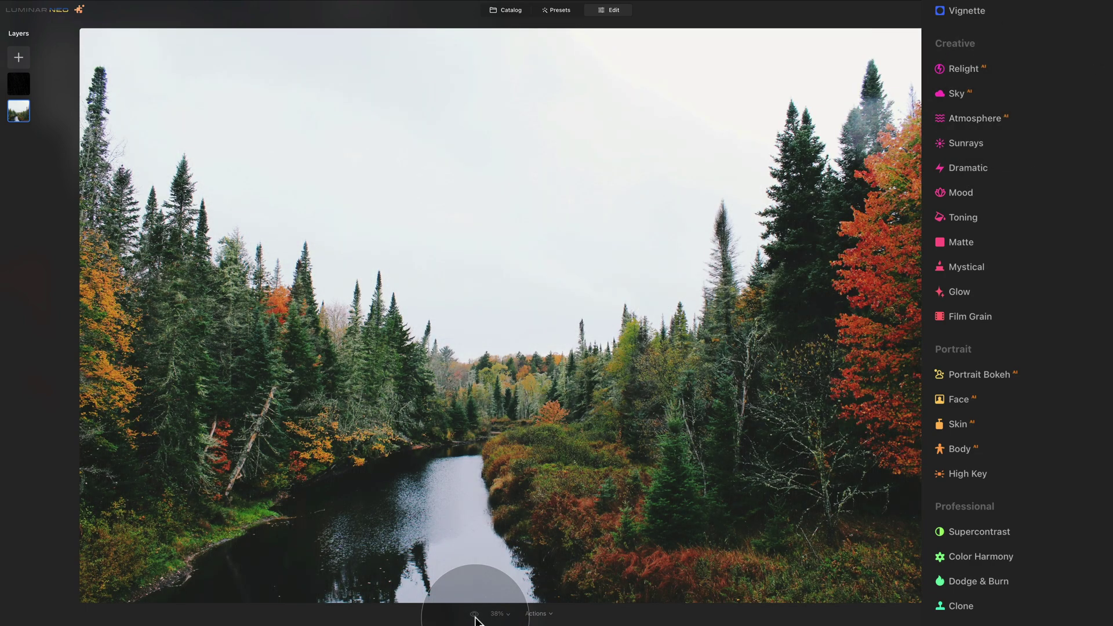
left_click(474, 614)
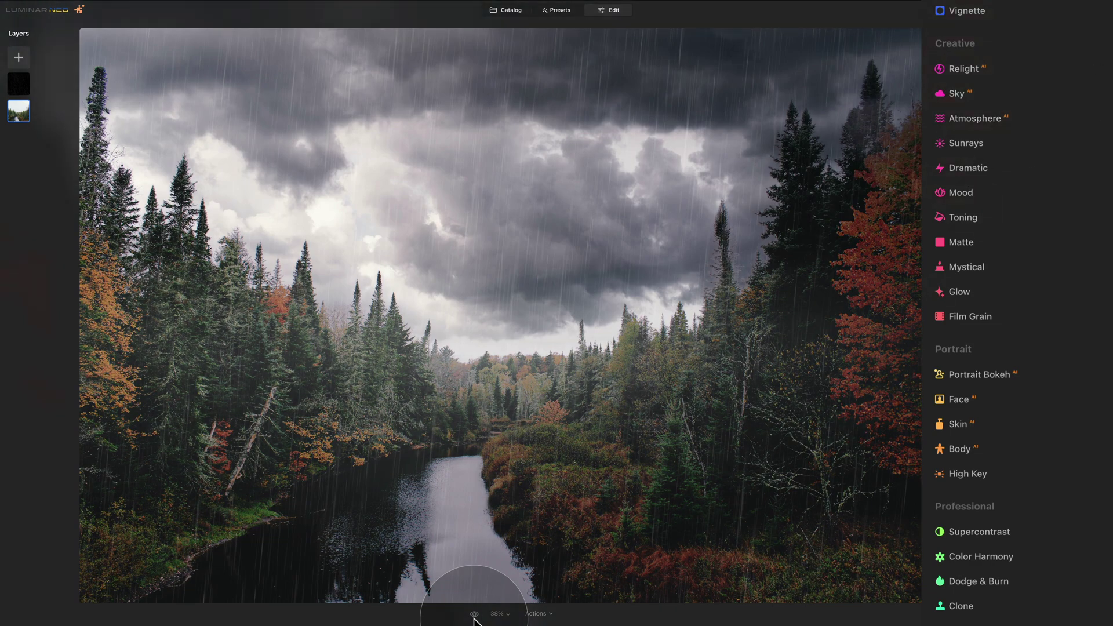